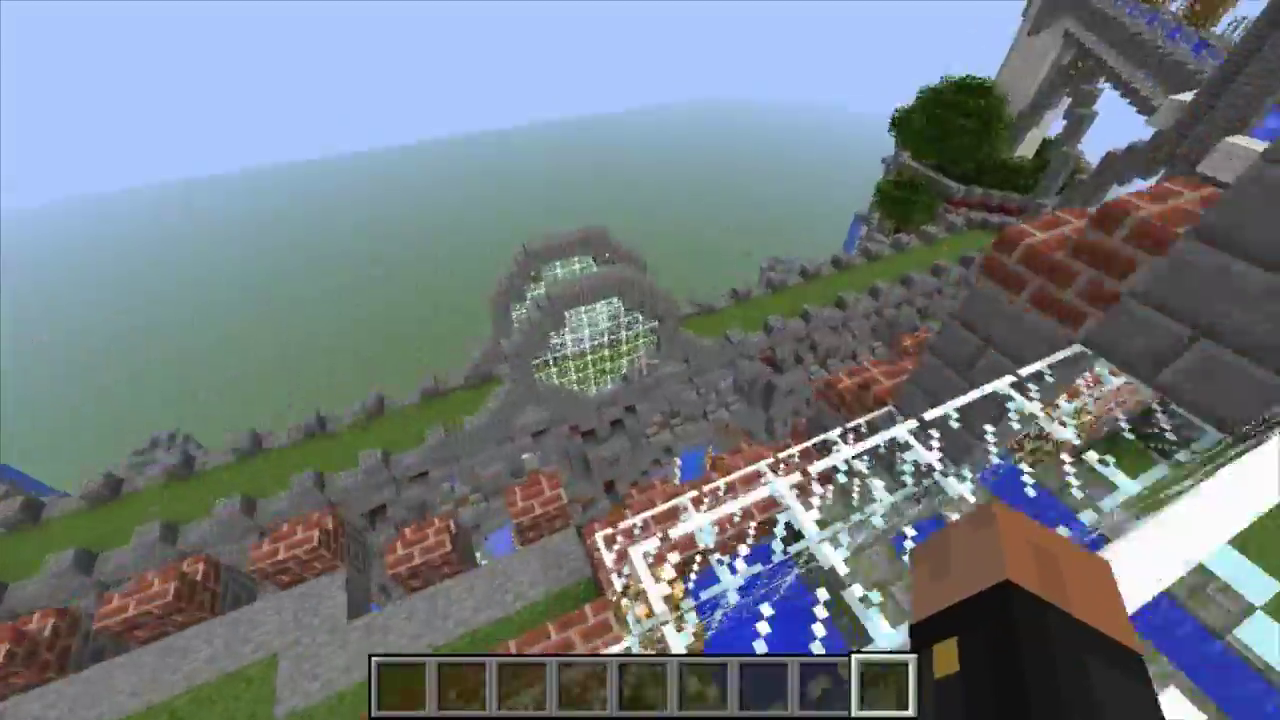
{"action": "key", "text": "w"}
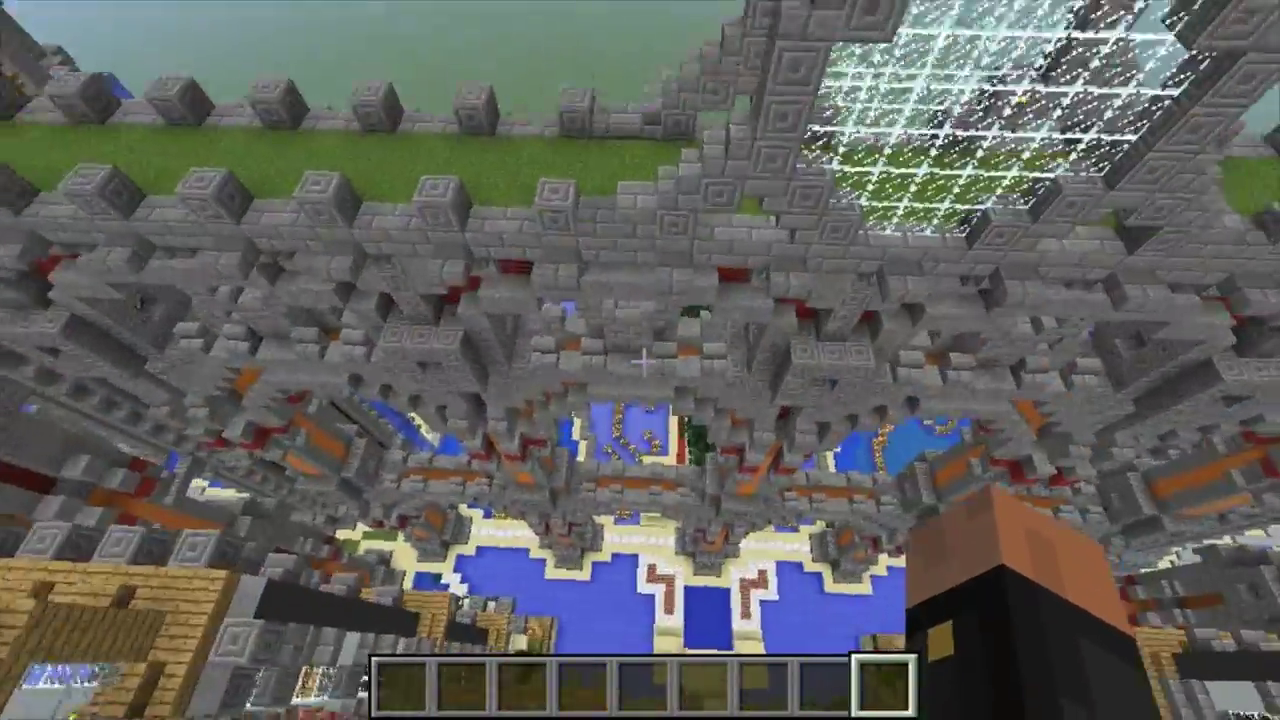
{"action": "key", "text": "shift"}
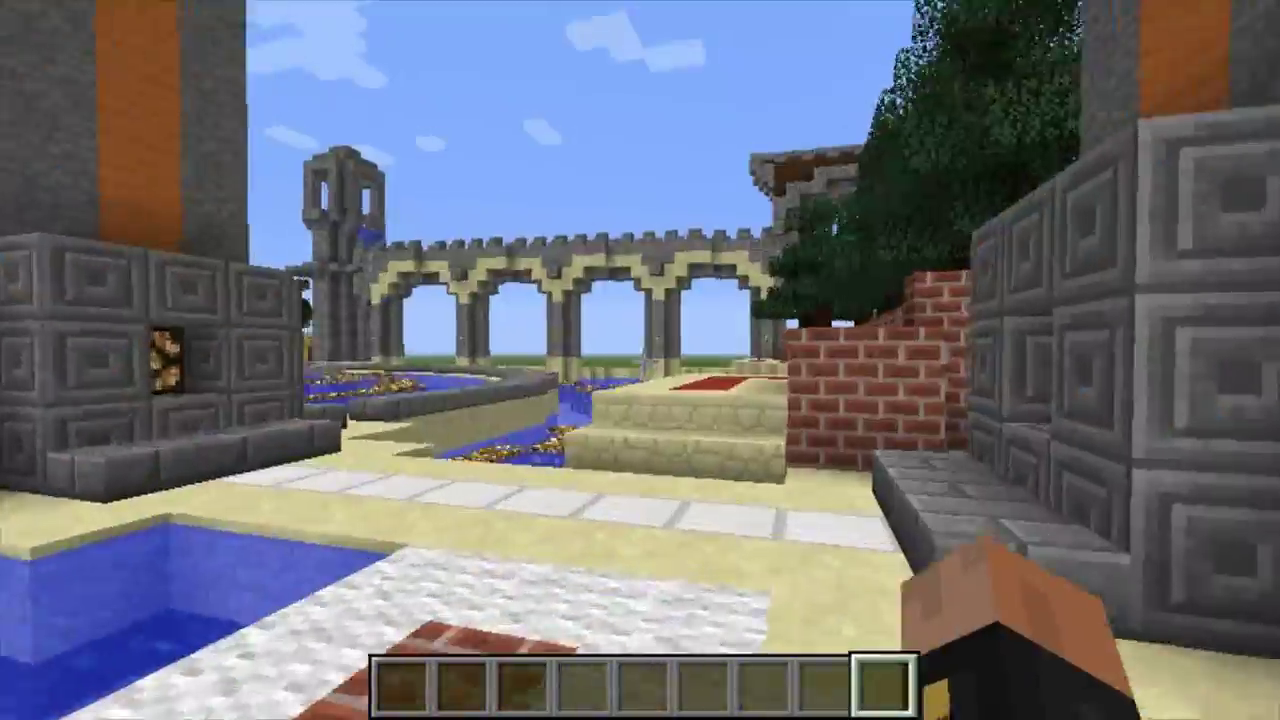
{"action": "key", "text": "w"}
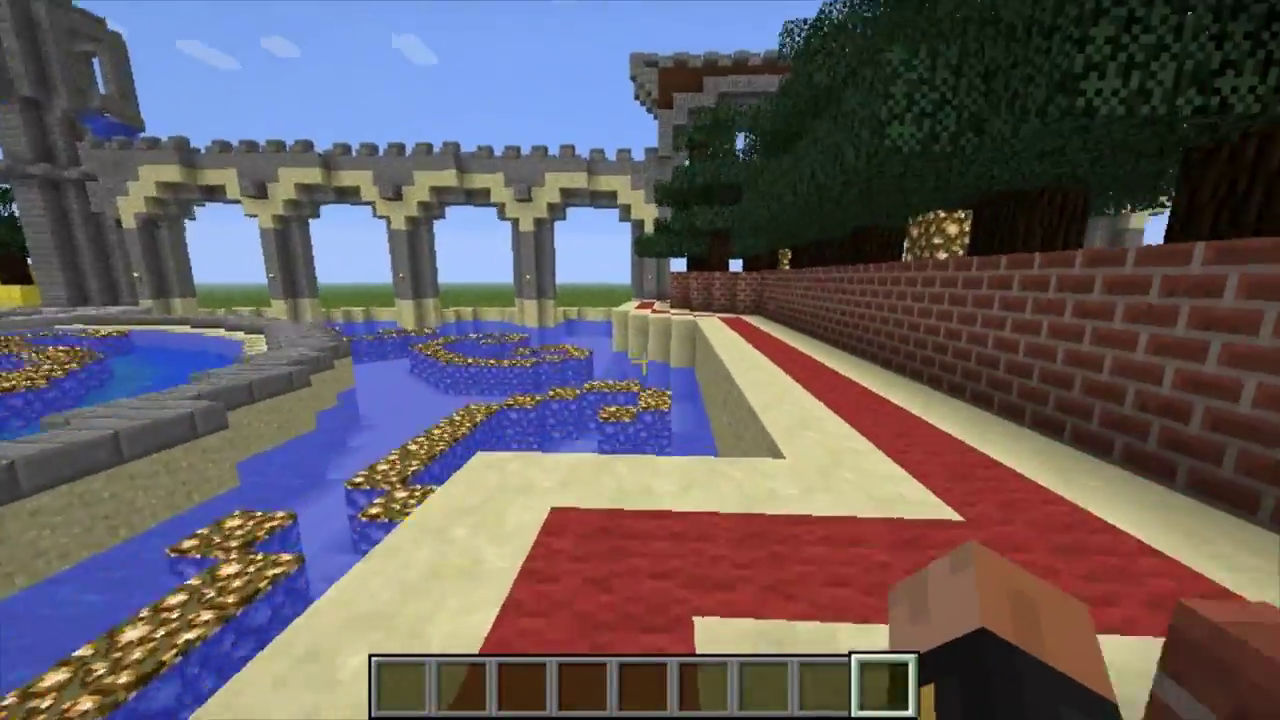
{"action": "key", "text": "w"}
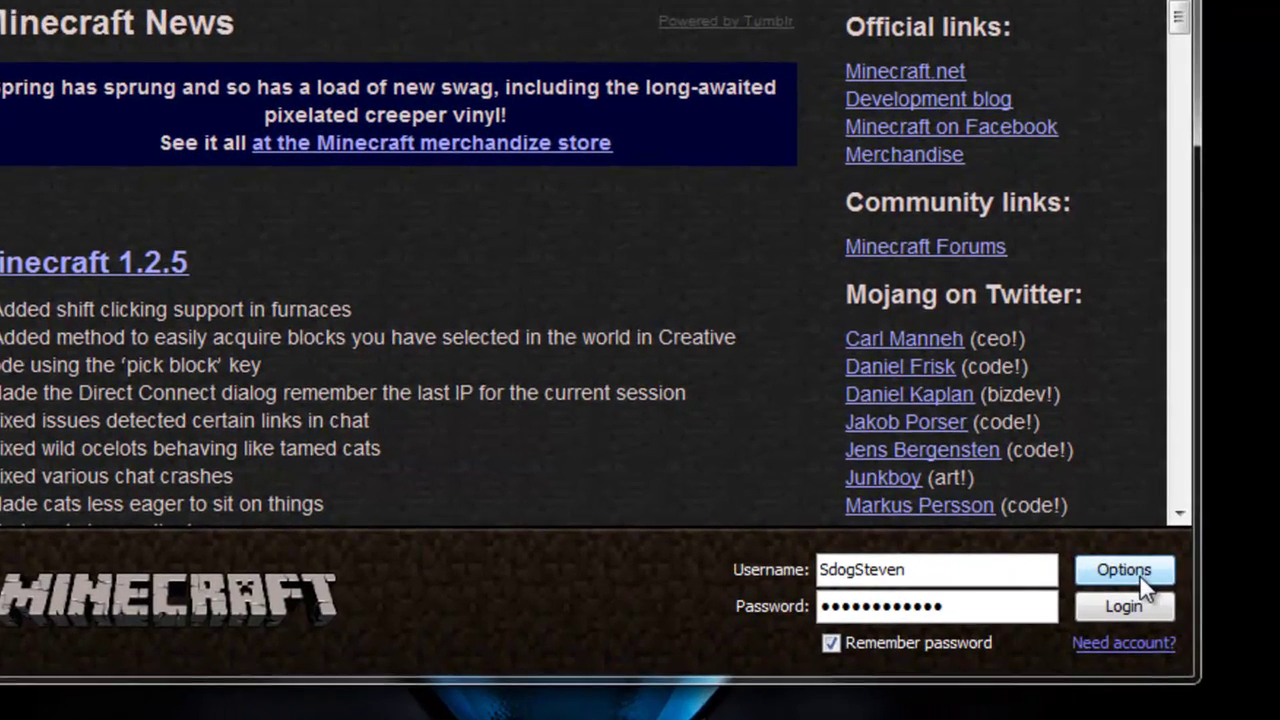
Step: Force a game update in the launcher options, log in to start the download, and minimize the updating Minecraft window
{"action": "left_click", "coordinate": [1101, 577]}
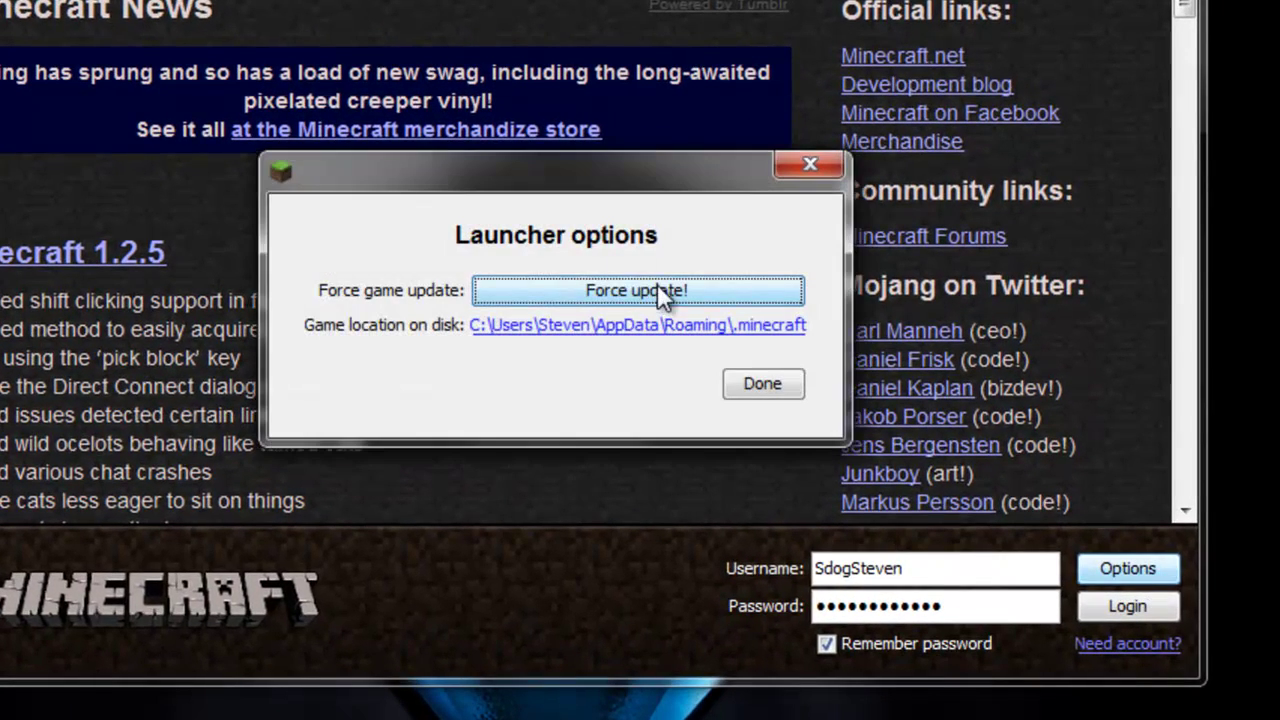
{"action": "left_click", "coordinate": [714, 293]}
{"action": "left_click", "coordinate": [762, 383]}
{"action": "left_click", "coordinate": [1126, 608]}
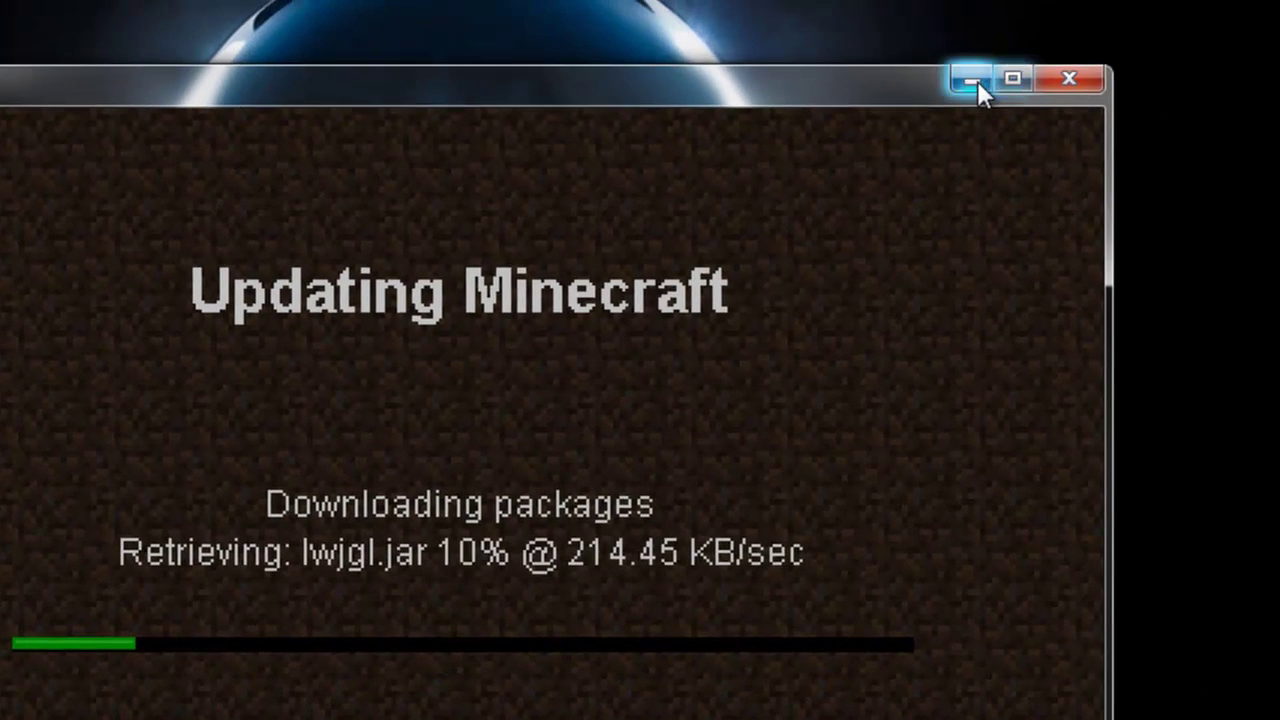
{"action": "left_click", "coordinate": [968, 84]}
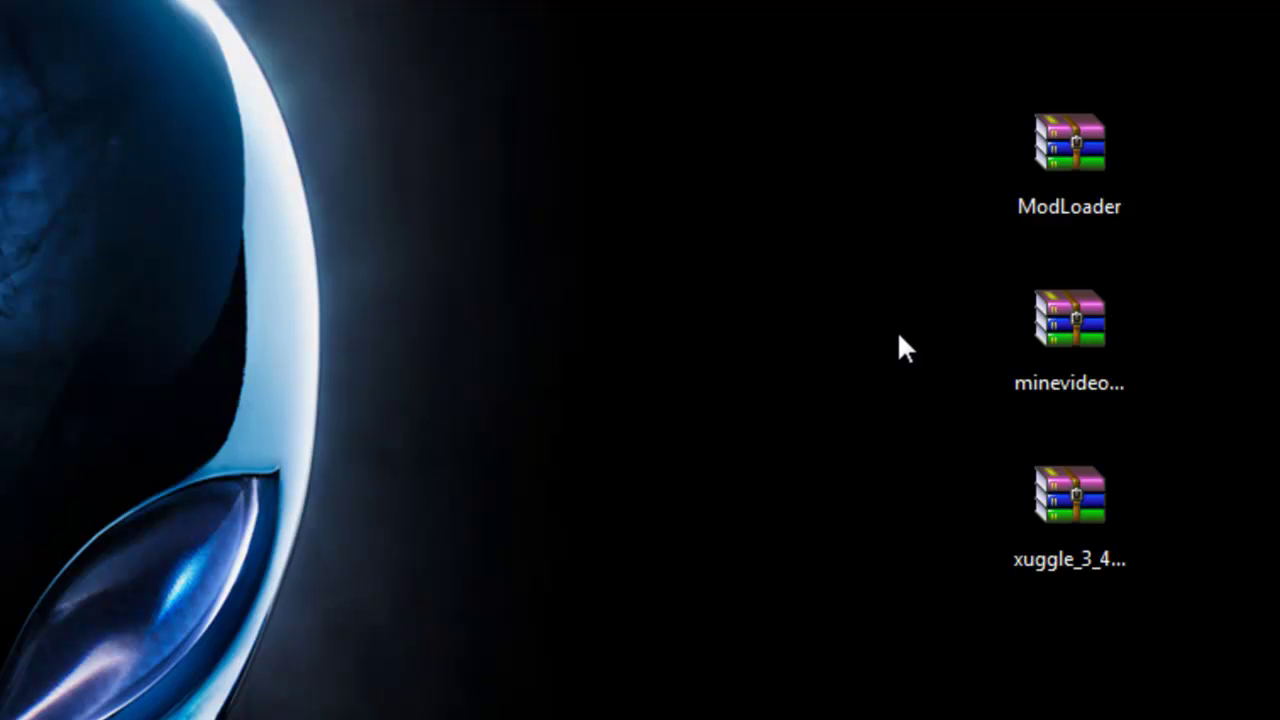
Step: Move the xuggle_3_4_64bit archive on the desktop apart from the ModLoader and minevideo archives
{"action": "left_click", "coordinate": [1080, 348]}
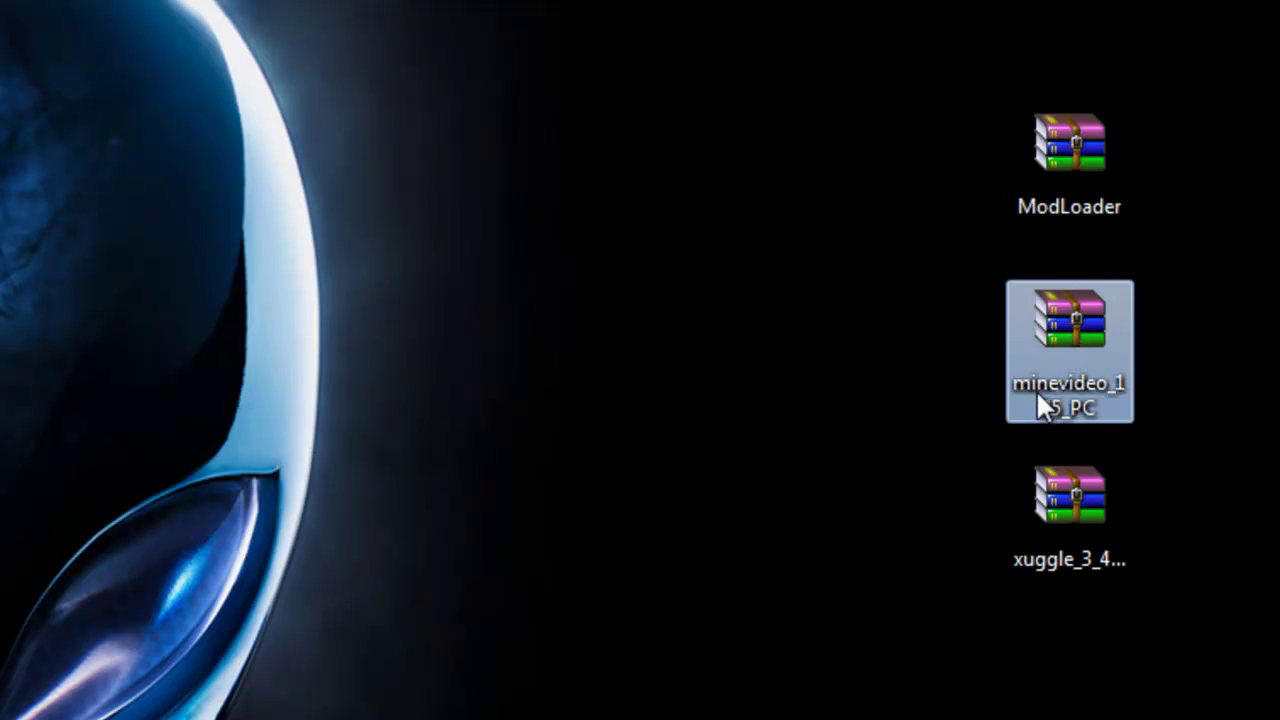
{"action": "left_click", "coordinate": [1078, 510]}
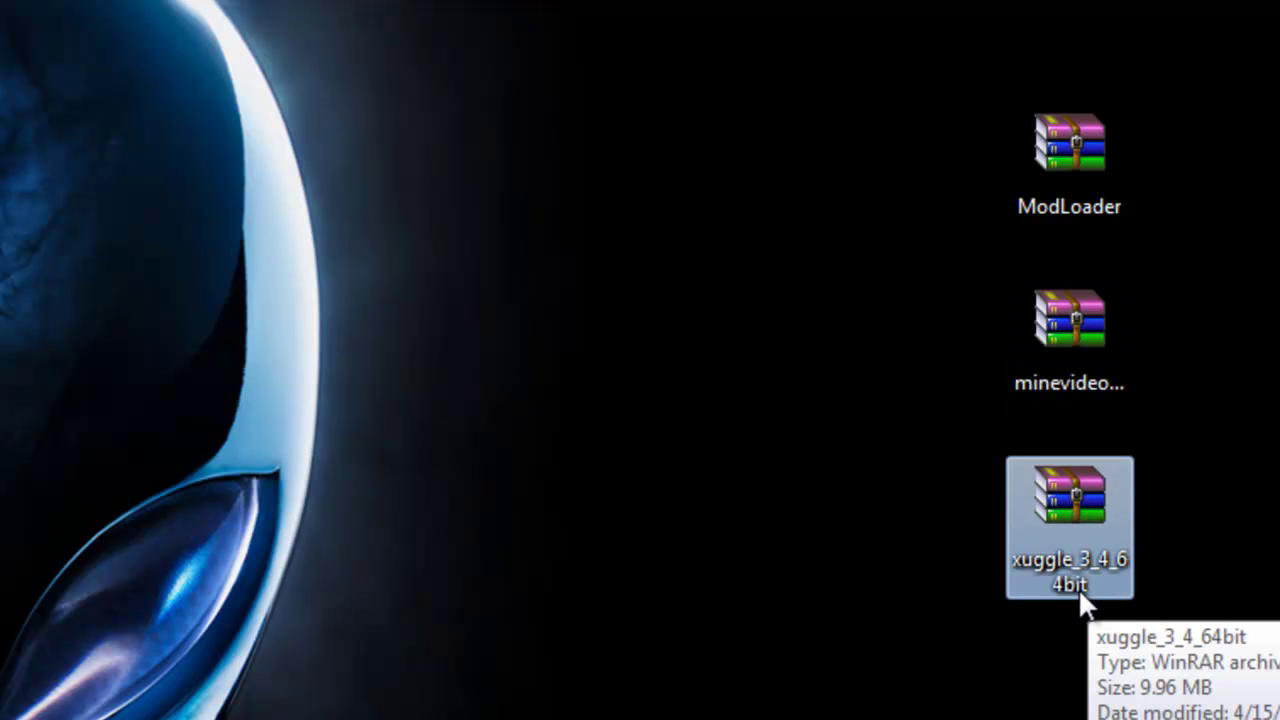
{"action": "left_click", "coordinate": [1041, 670]}
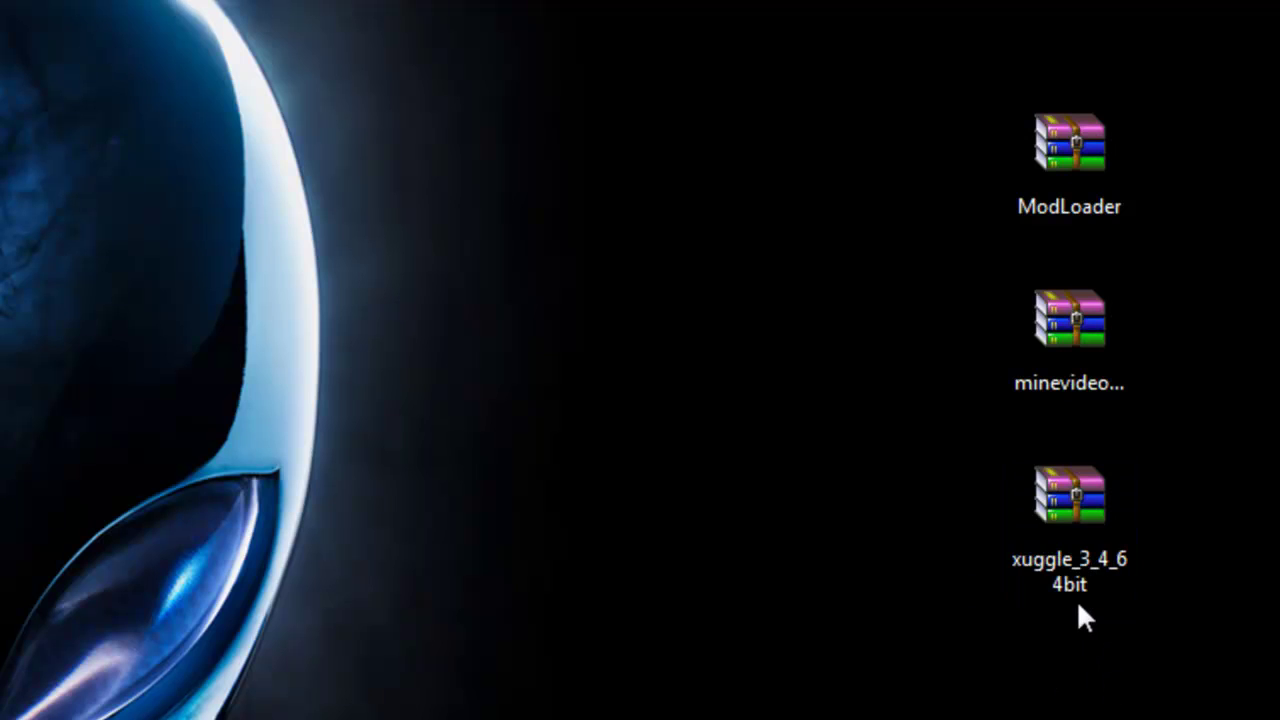
{"action": "left_click_drag", "start_coordinate": [1067, 530], "coordinate": [883, 670]}
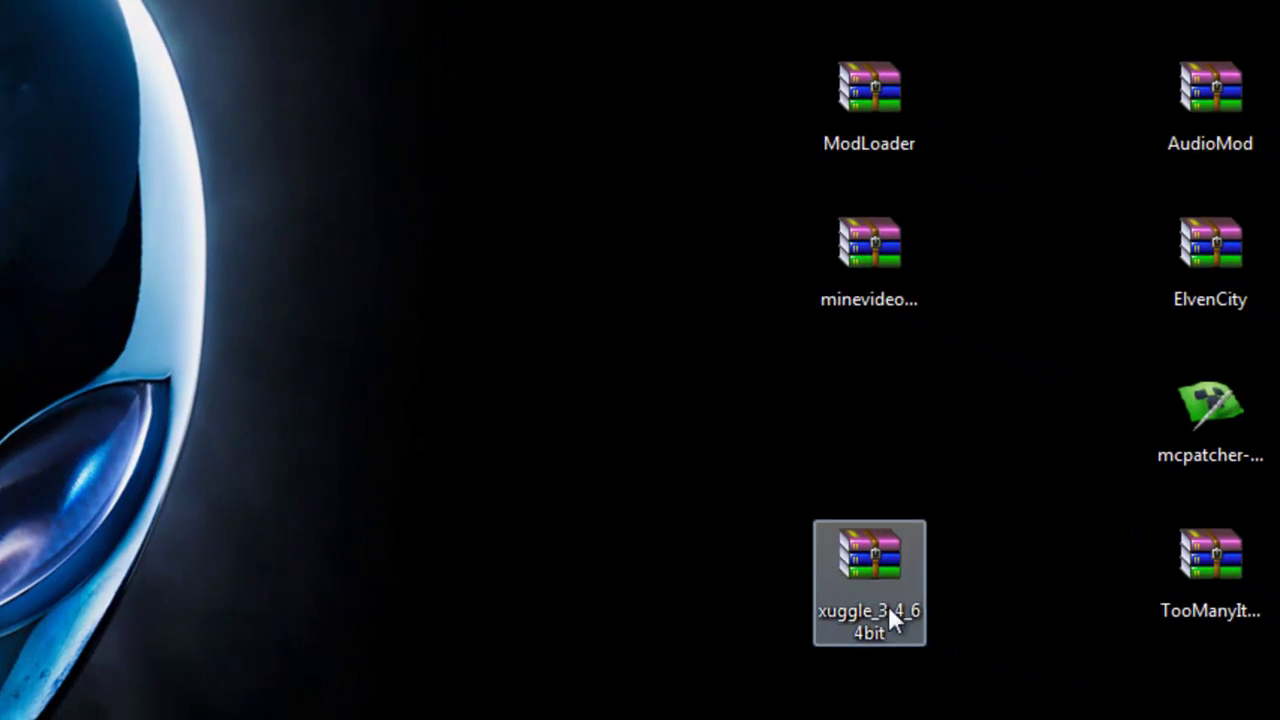
{"action": "left_click", "coordinate": [820, 401]}
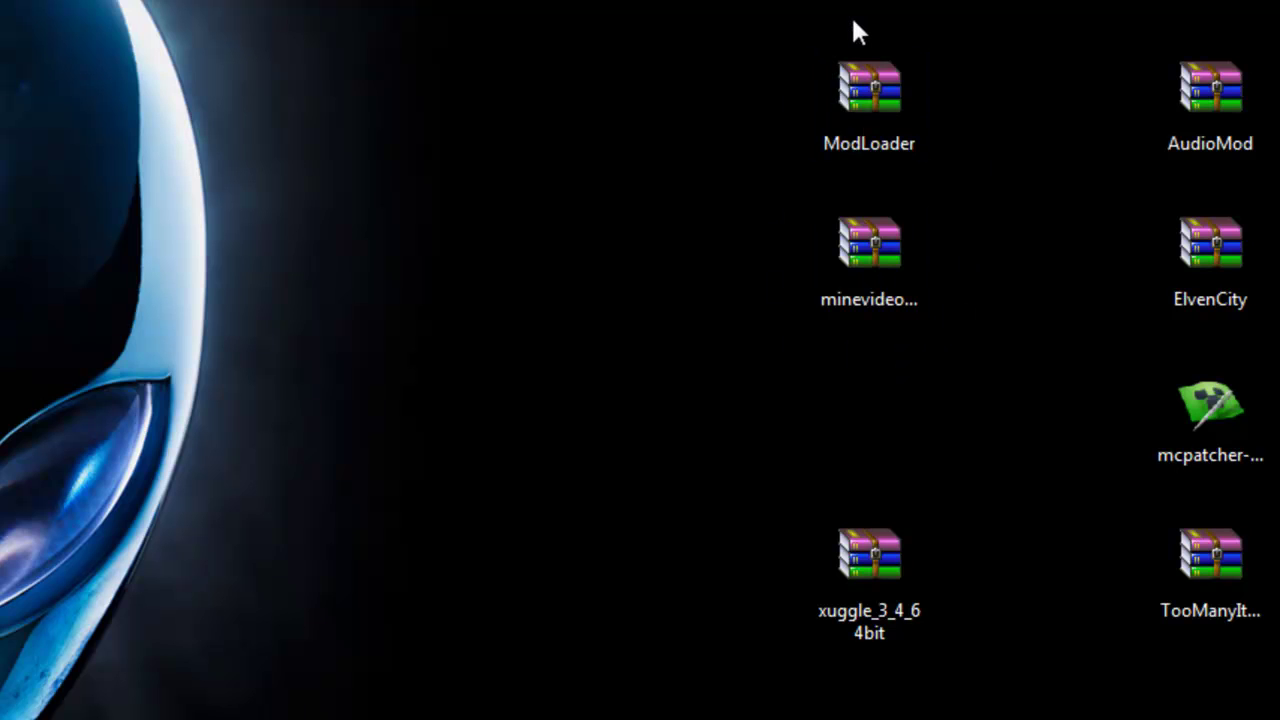
Step: Switch to Windows Explorer at the %appdata% Roaming folder and go into the bin folder inside .minecraft
{"action": "key", "text": "super"}
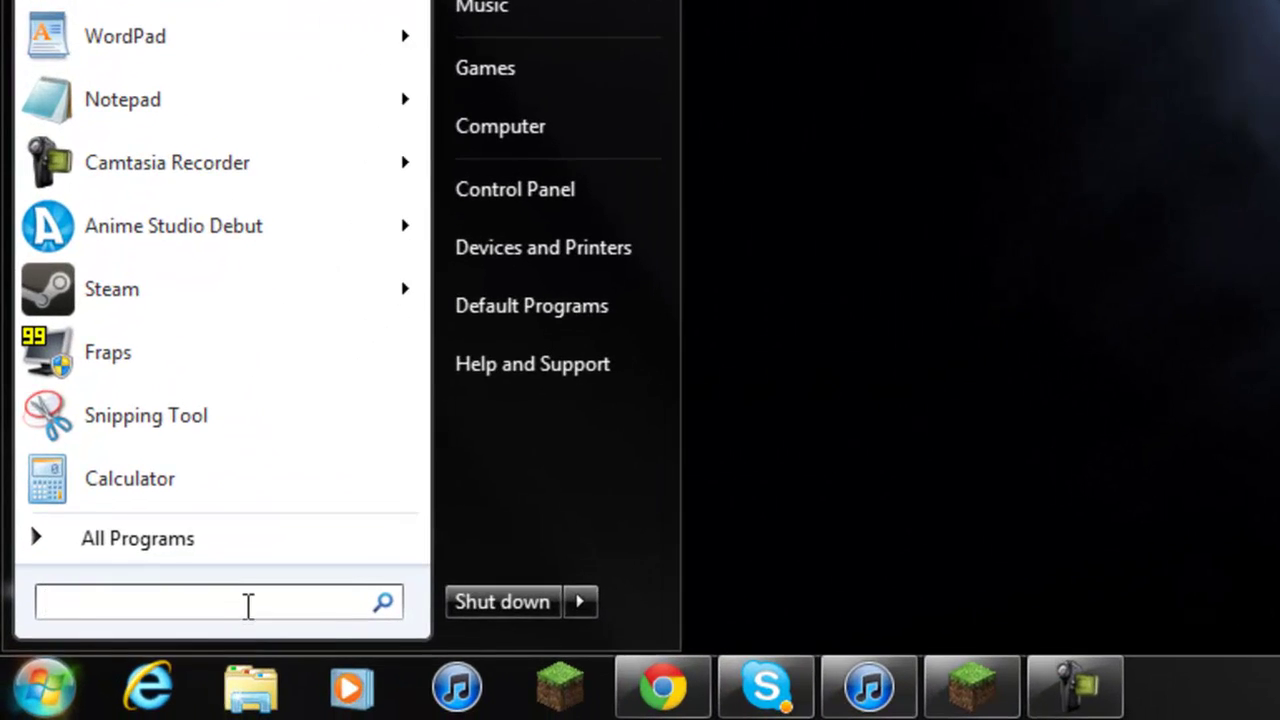
{"action": "type", "text": "%appdata%"}
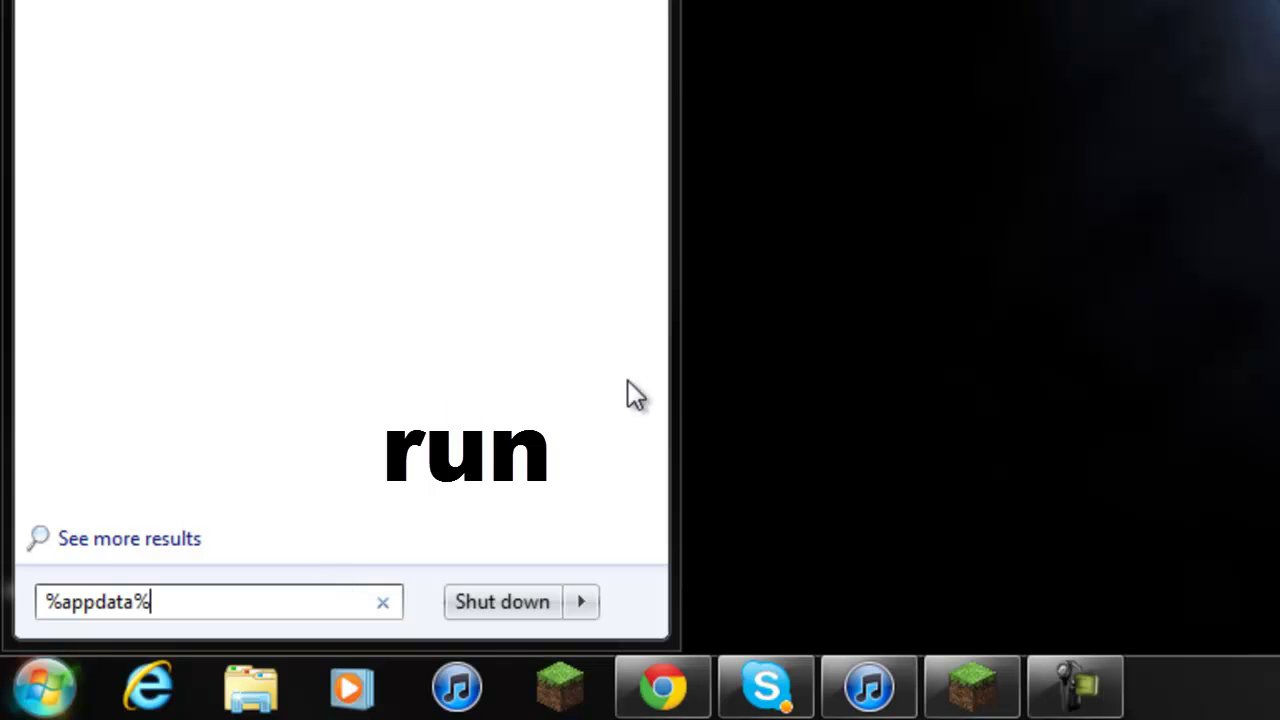
{"action": "key", "text": "Return"}
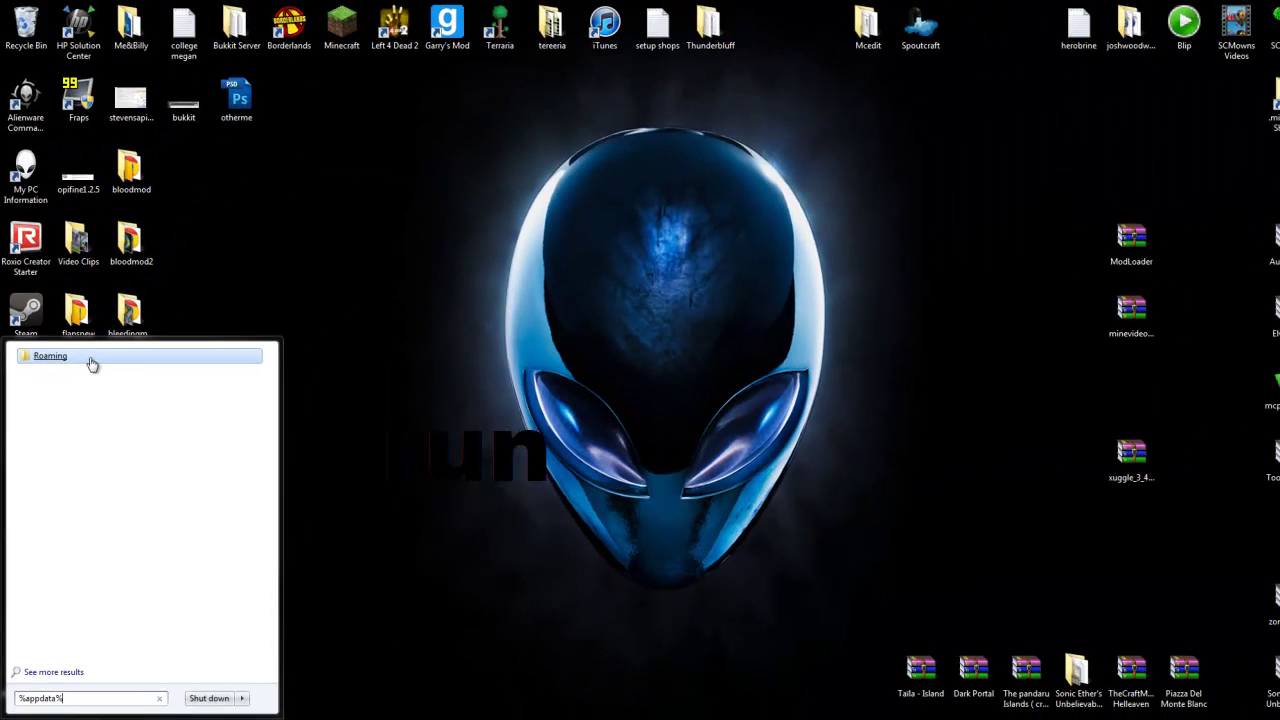
{"action": "left_click", "coordinate": [131, 299]}
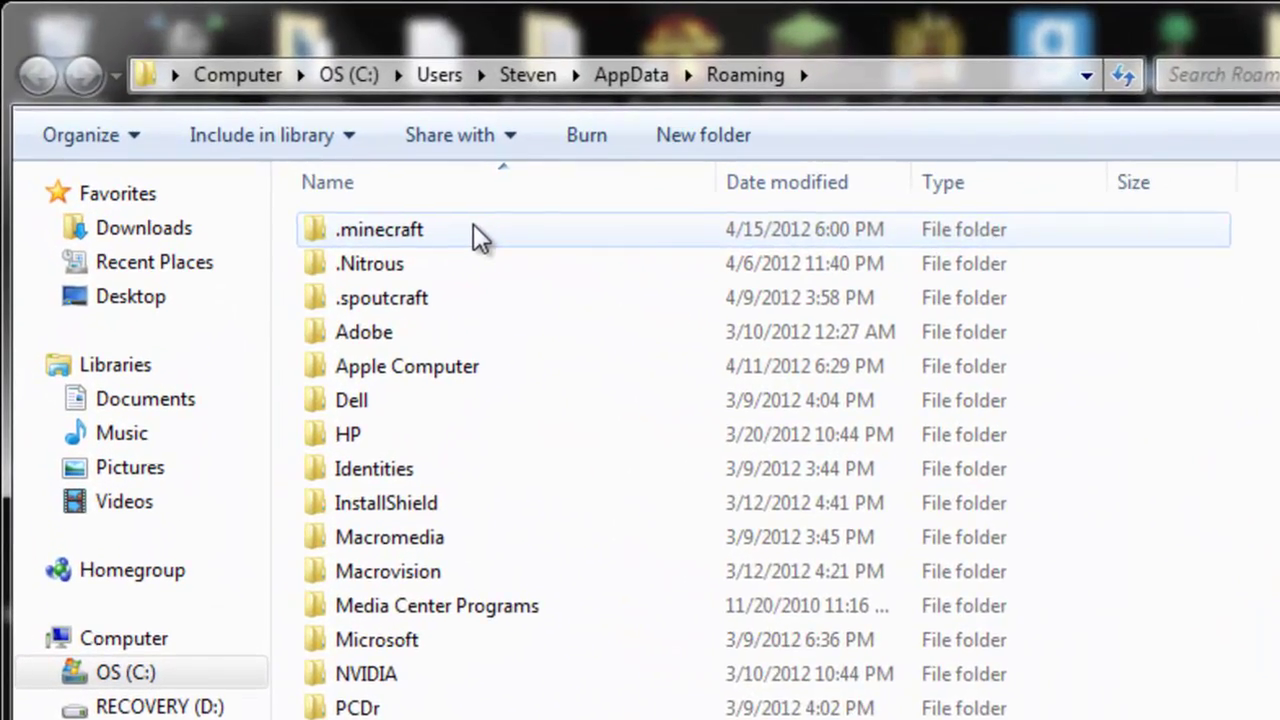
{"action": "double_click", "coordinate": [350, 170]}
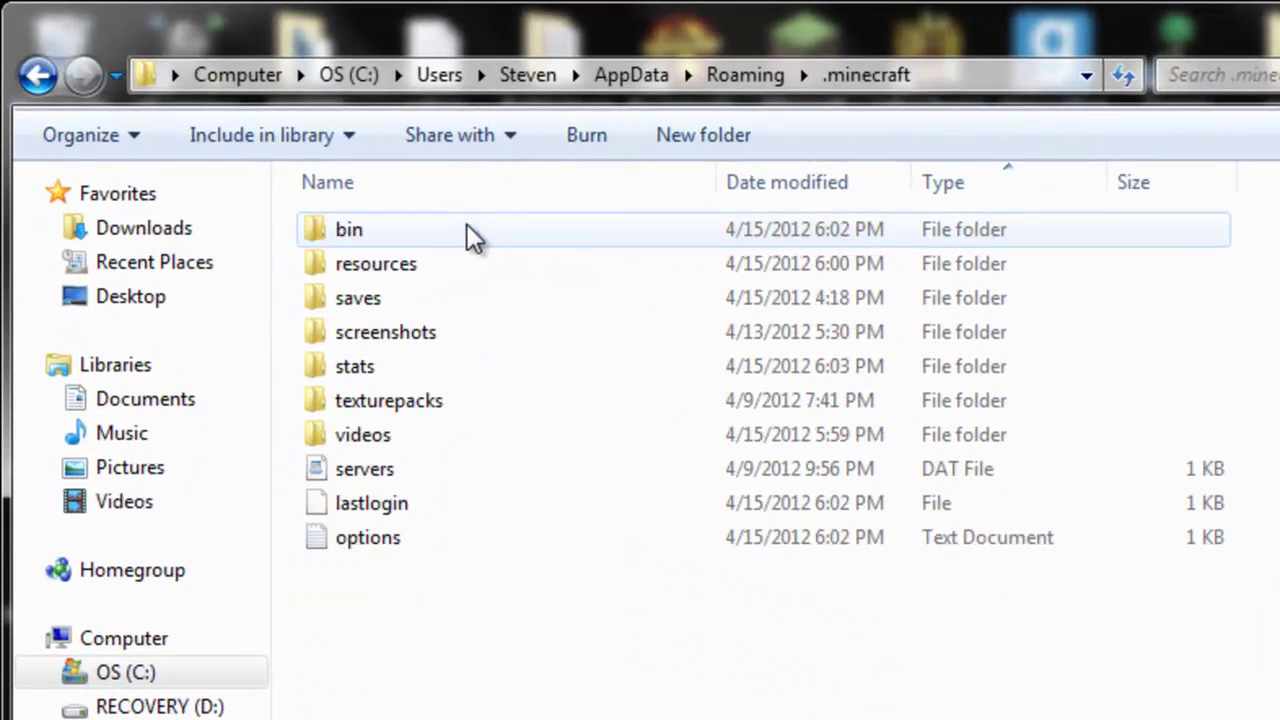
{"action": "double_click", "coordinate": [390, 238]}
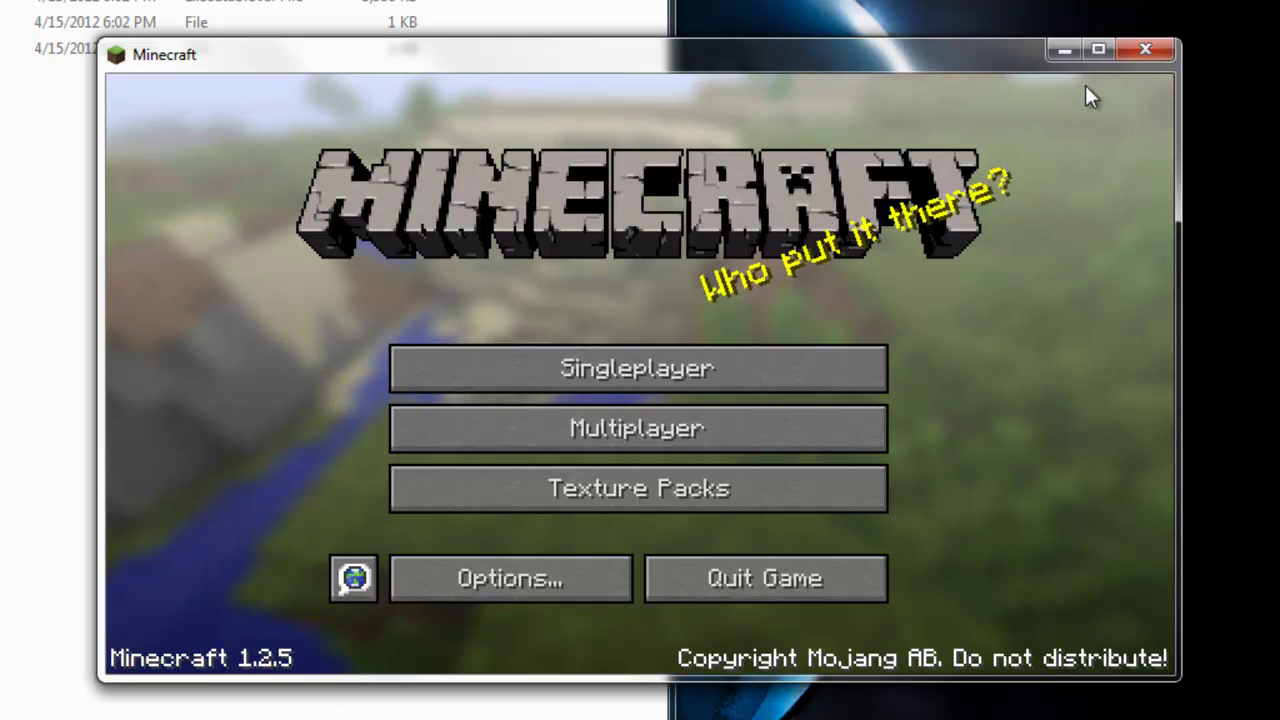
Step: Close the Minecraft game and open the minecraft jar file from the bin folder in WinRAR, placed beside the desktop archives
{"action": "left_click", "coordinate": [1146, 52]}
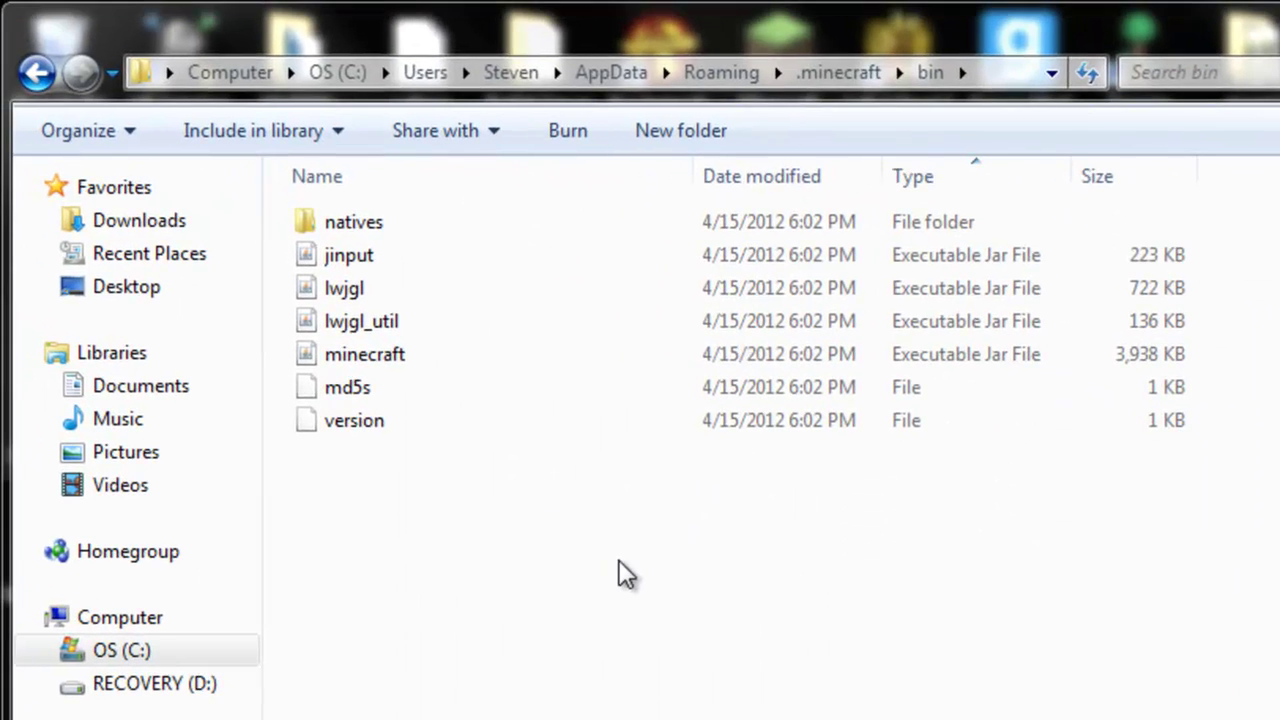
{"action": "right_click", "coordinate": [397, 368]}
{"action": "mouse_move", "coordinate": [680, 512]}
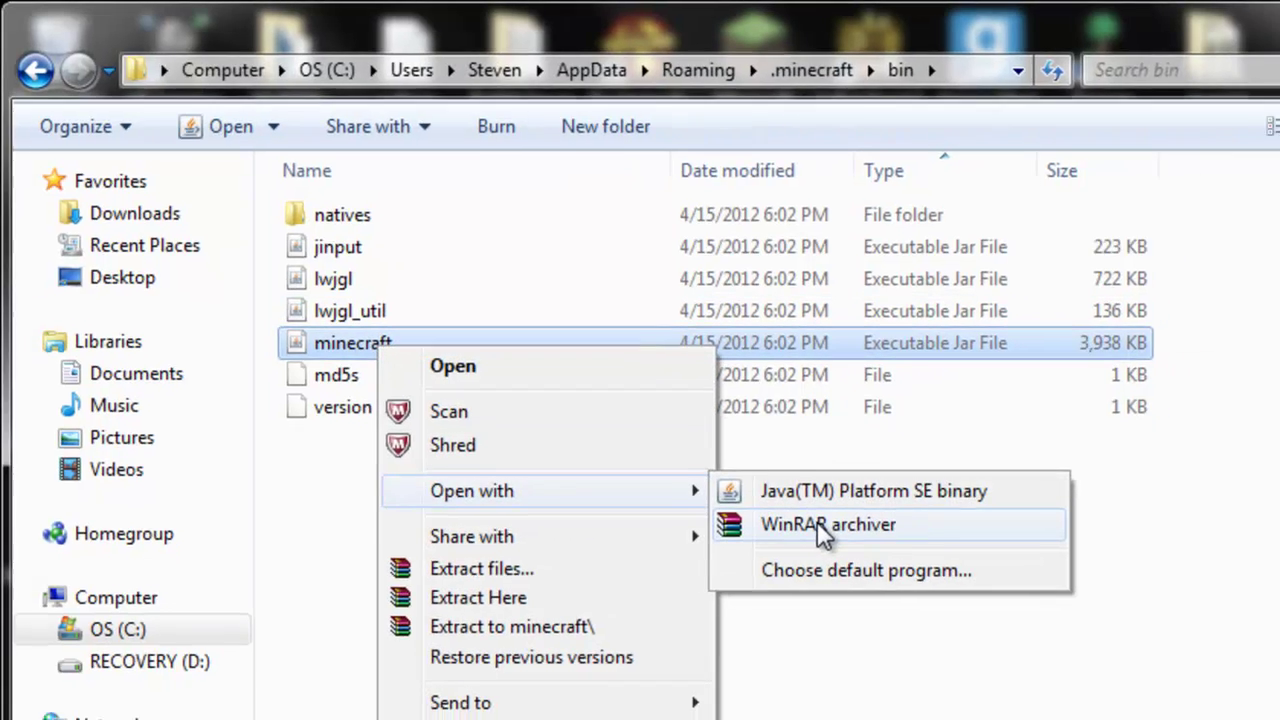
{"action": "left_click", "coordinate": [820, 526]}
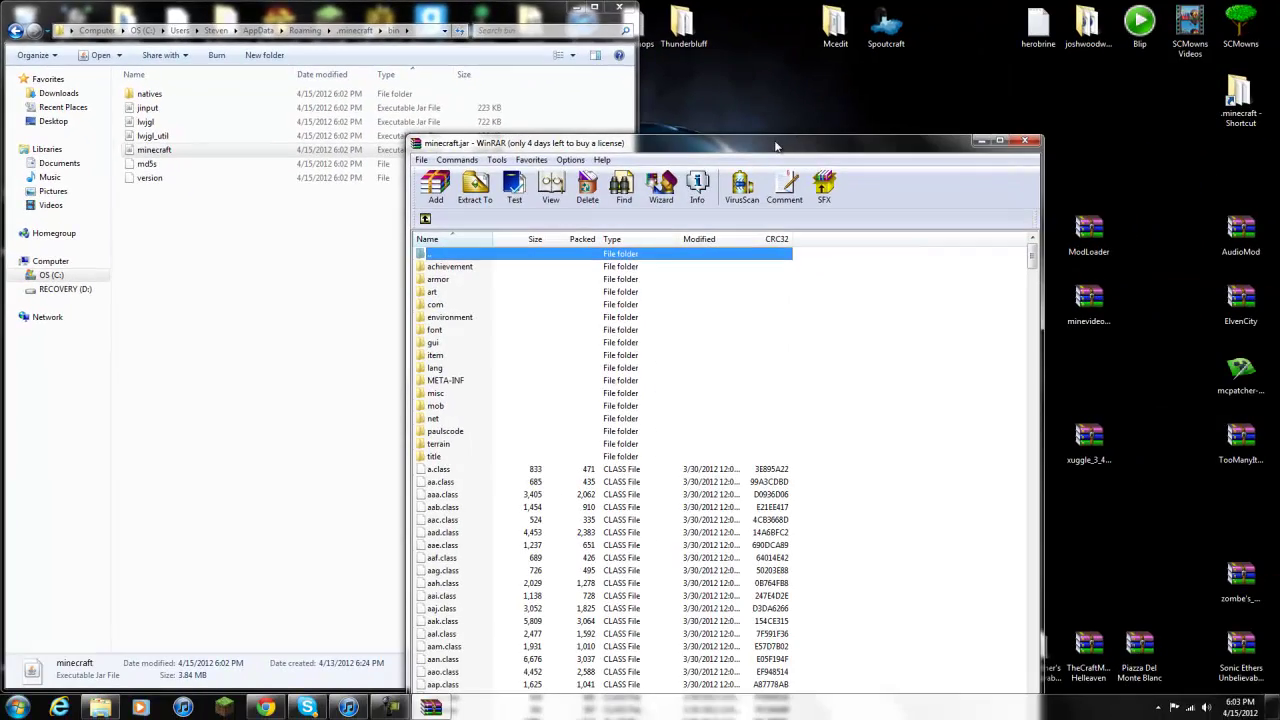
{"action": "left_click_drag", "start_coordinate": [775, 147], "coordinate": [5, 147]}
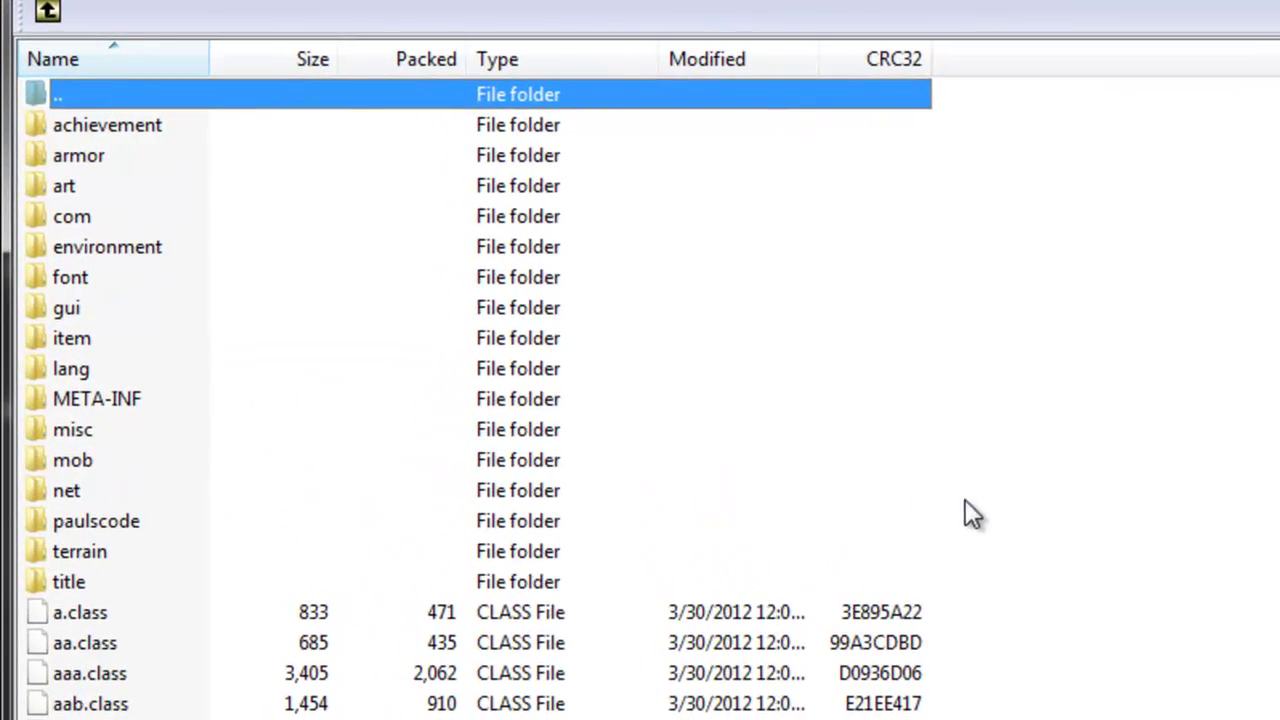
{"action": "left_click", "coordinate": [1035, 397]}
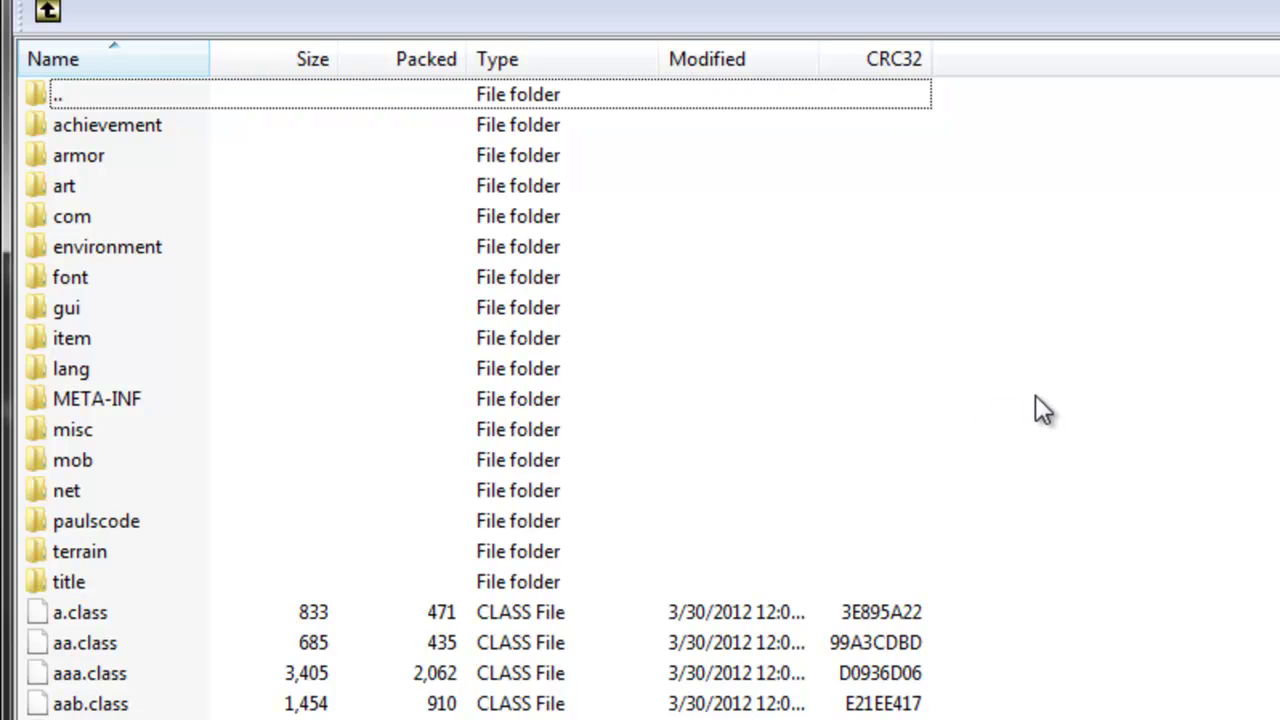
Step: Delete the META-INF folder from the minecraft.jar archive
{"action": "left_click", "coordinate": [157, 399]}
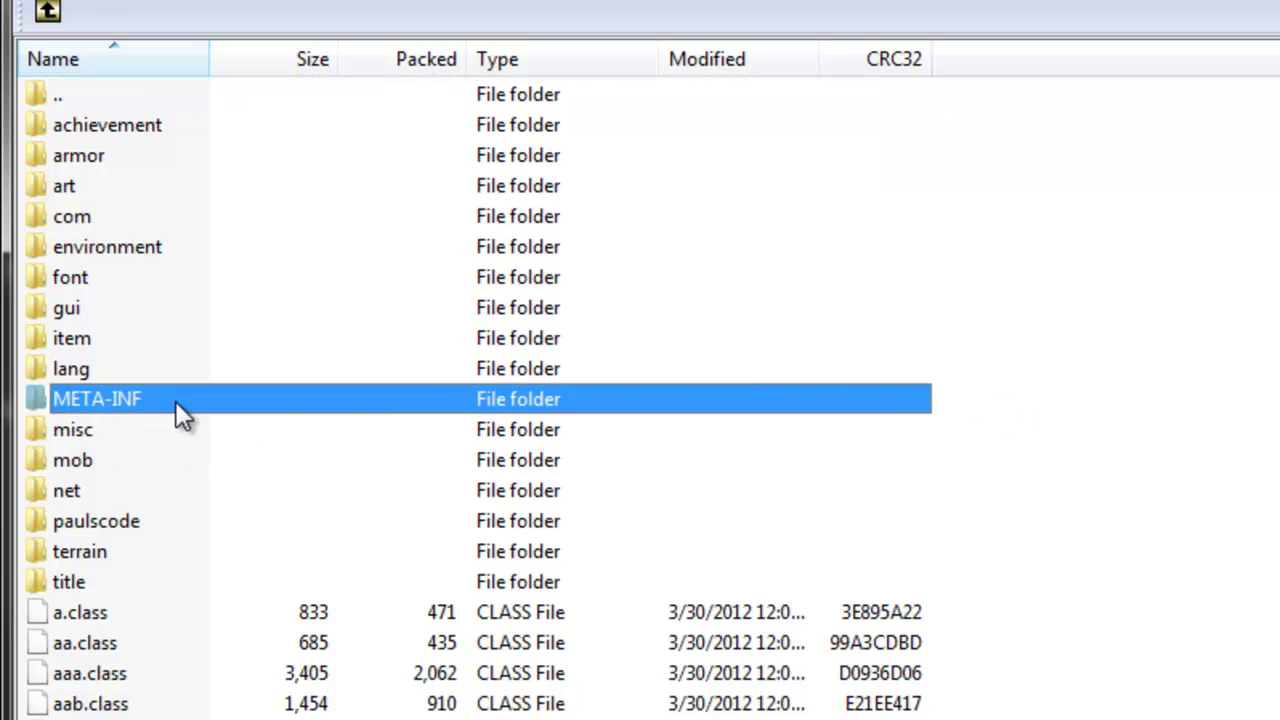
{"action": "right_click", "coordinate": [163, 397]}
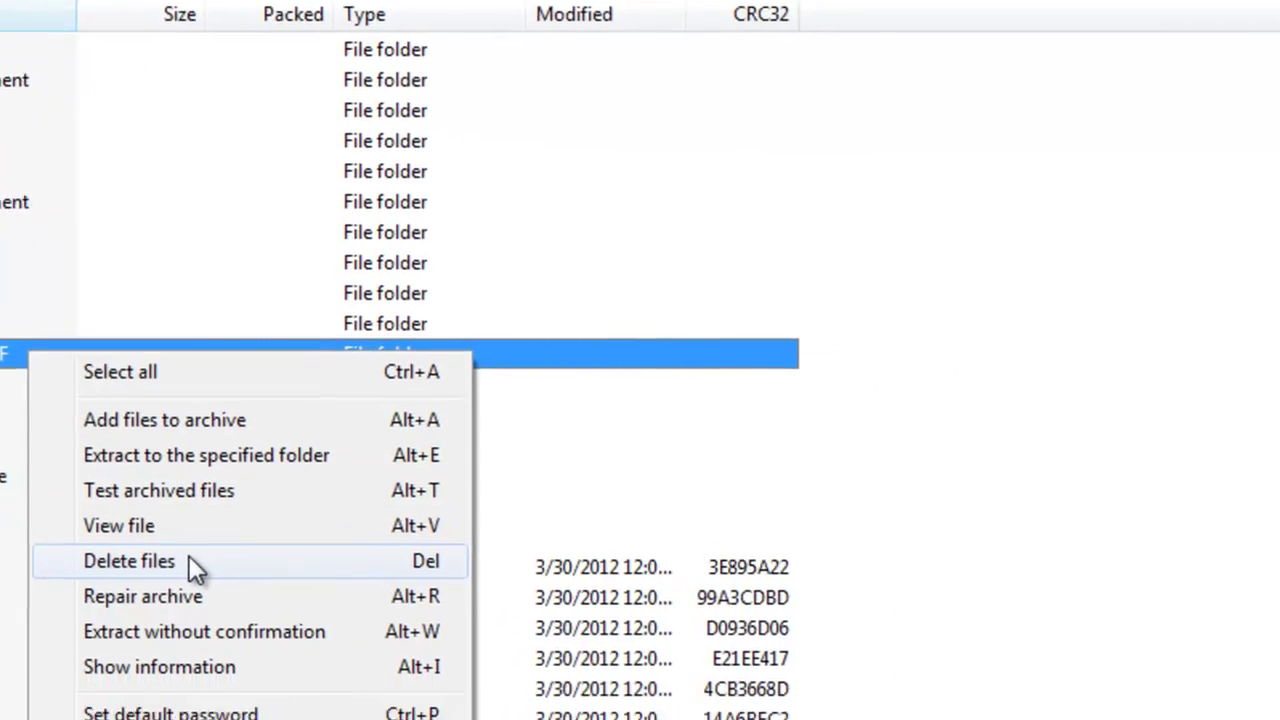
{"action": "left_click", "coordinate": [189, 560]}
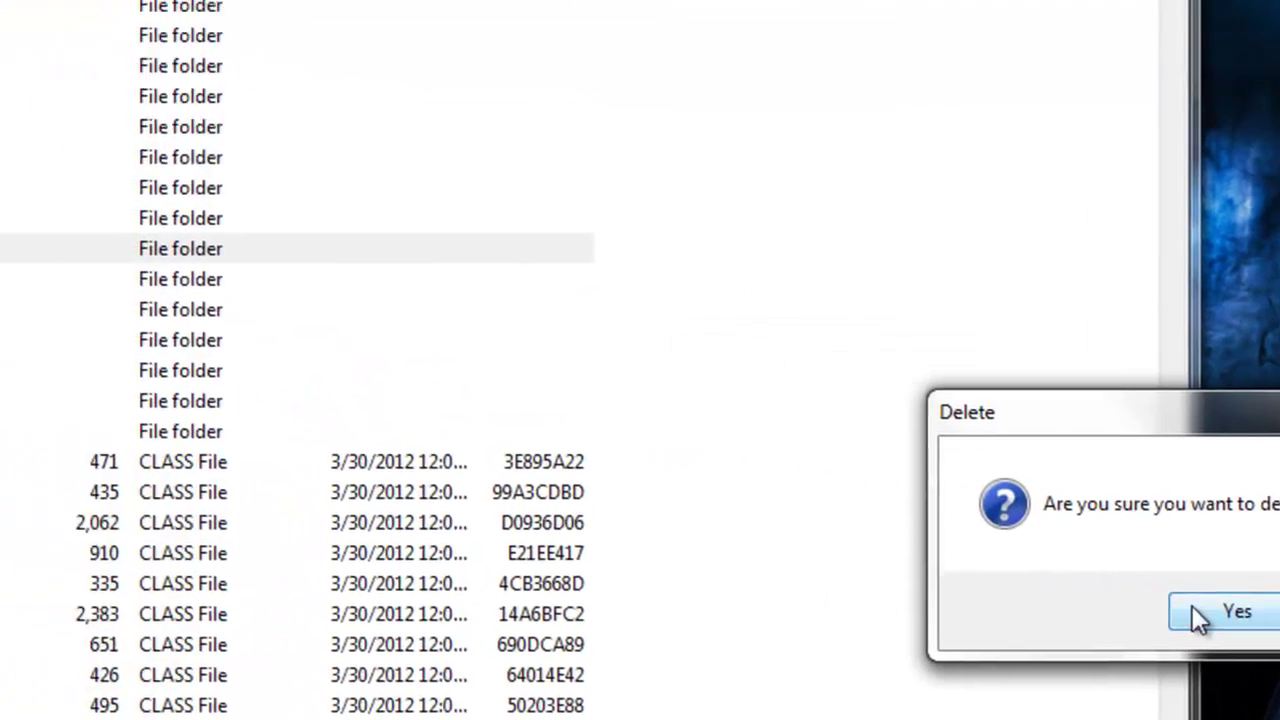
{"action": "left_click", "coordinate": [1195, 612]}
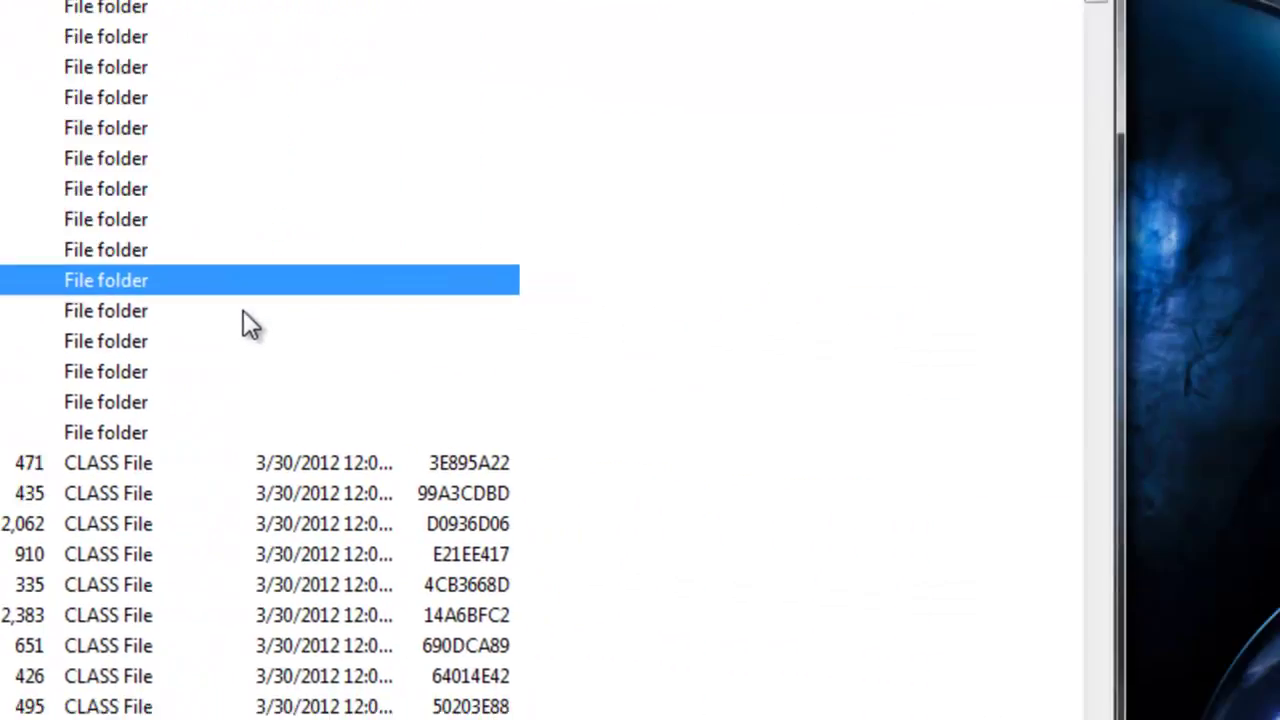
Step: Open the ModLoader archive and add all of its class files to the minecraft.jar archive
{"action": "double_click", "coordinate": [1086, 125]}
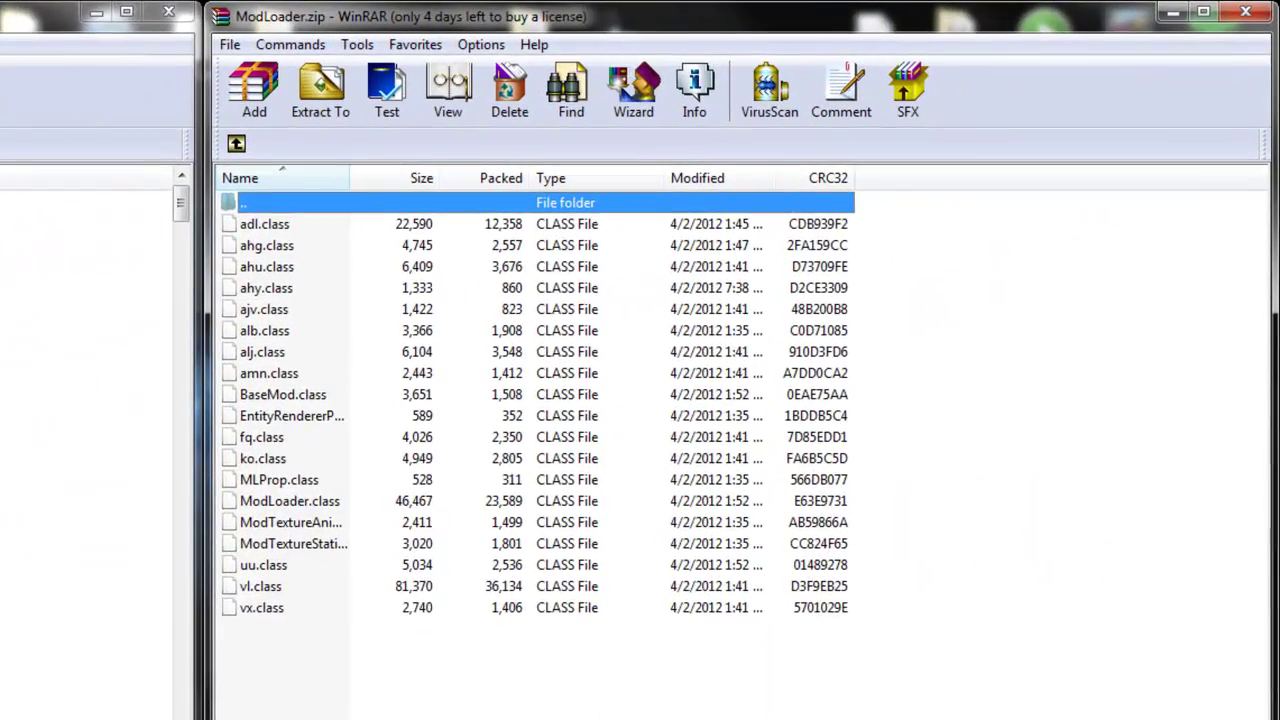
{"action": "left_click_drag", "start_coordinate": [225, 600], "coordinate": [76, 151]}
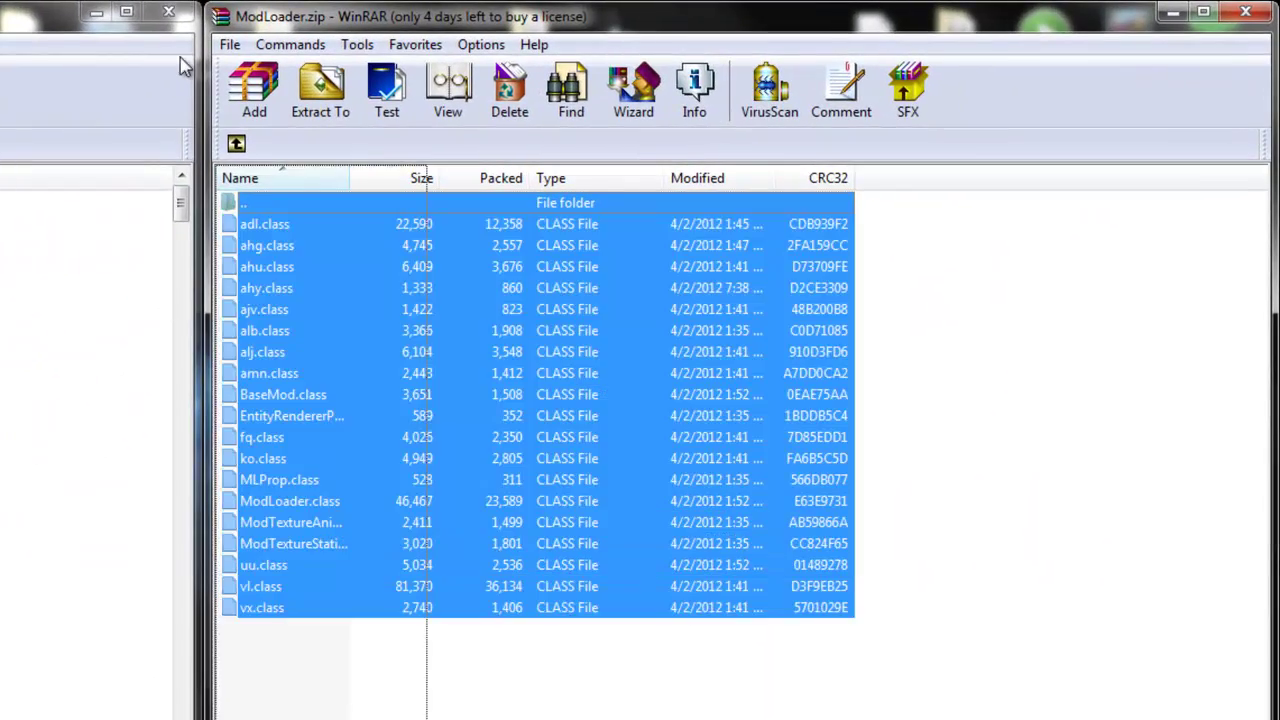
{"action": "left_click_drag", "start_coordinate": [183, 66], "coordinate": [185, 70]}
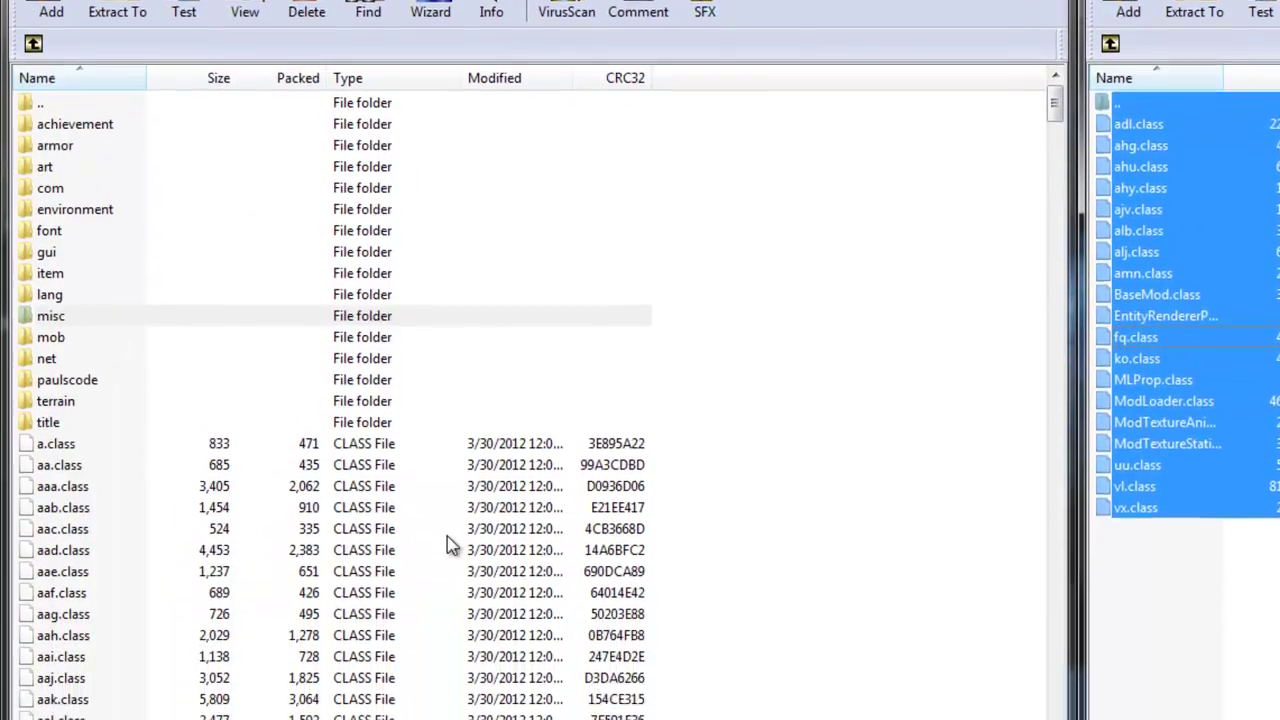
{"action": "left_click_drag", "start_coordinate": [447, 536], "coordinate": [452, 545]}
{"action": "left_click", "coordinate": [535, 638]}
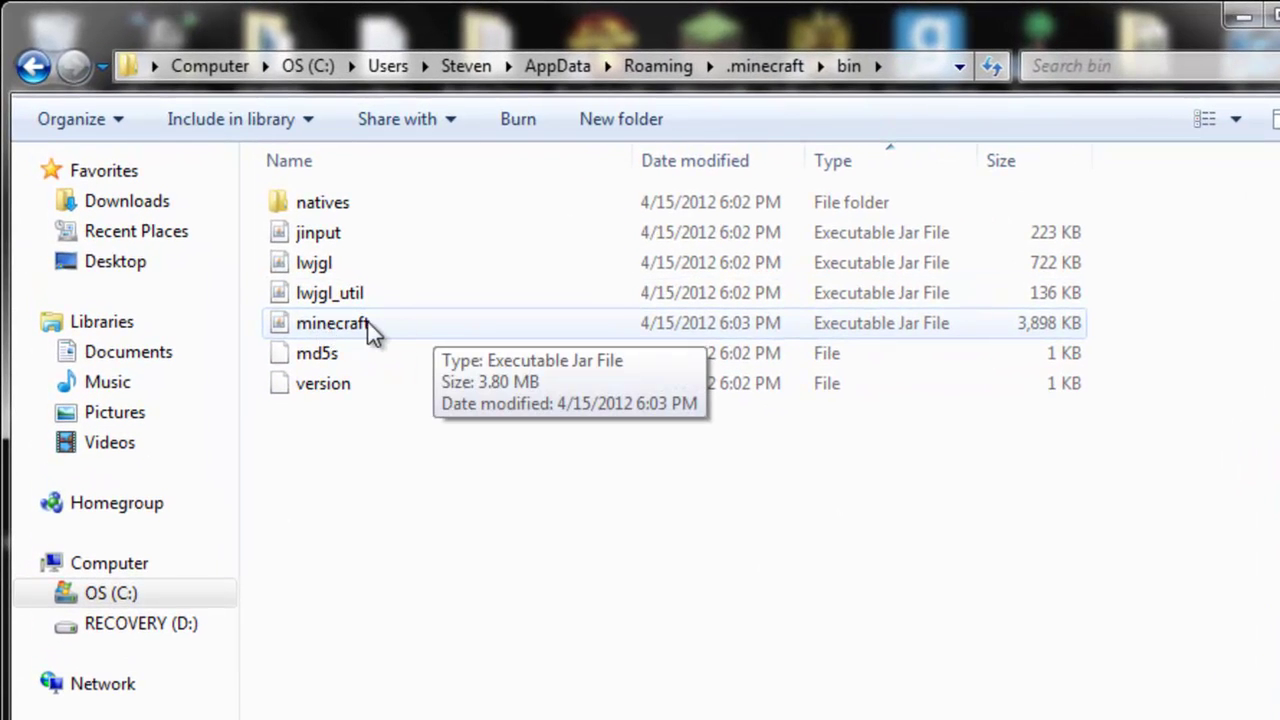
Step: Return to the .minecraft folder and create a new folder named mods in it
{"action": "left_click", "coordinate": [34, 68]}
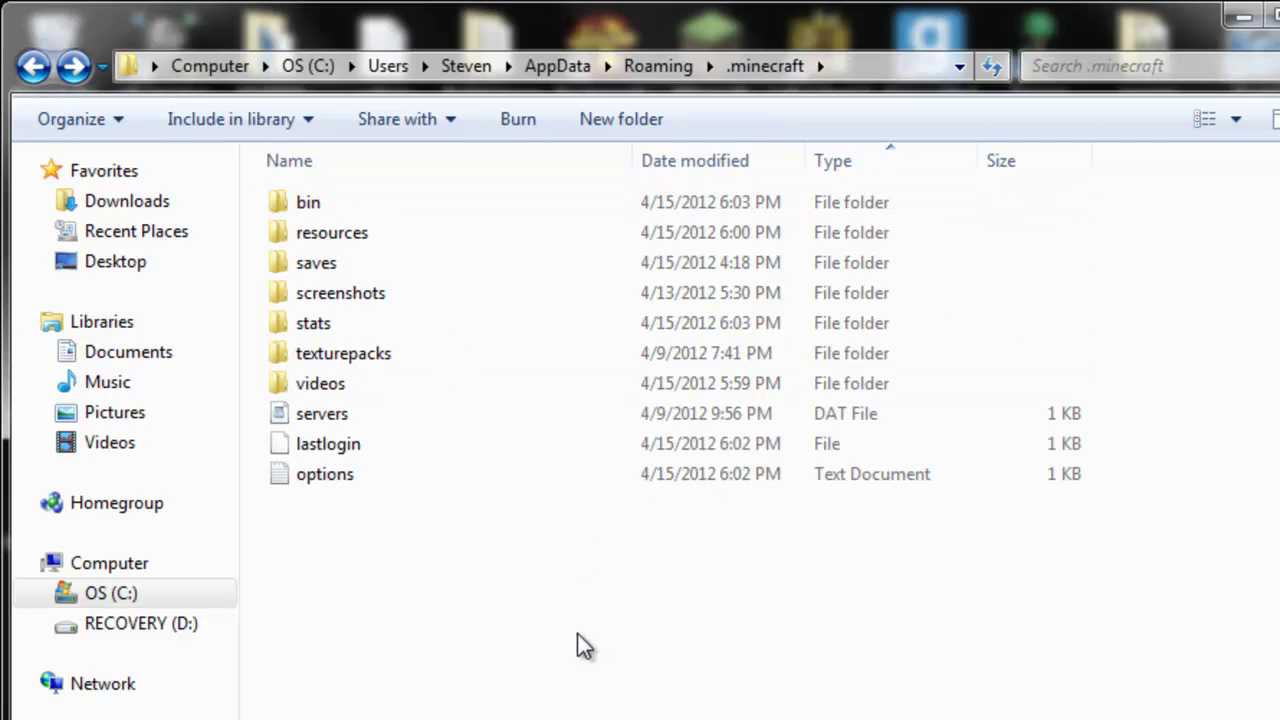
{"action": "right_click", "coordinate": [449, 597]}
{"action": "left_click", "coordinate": [350, 580]}
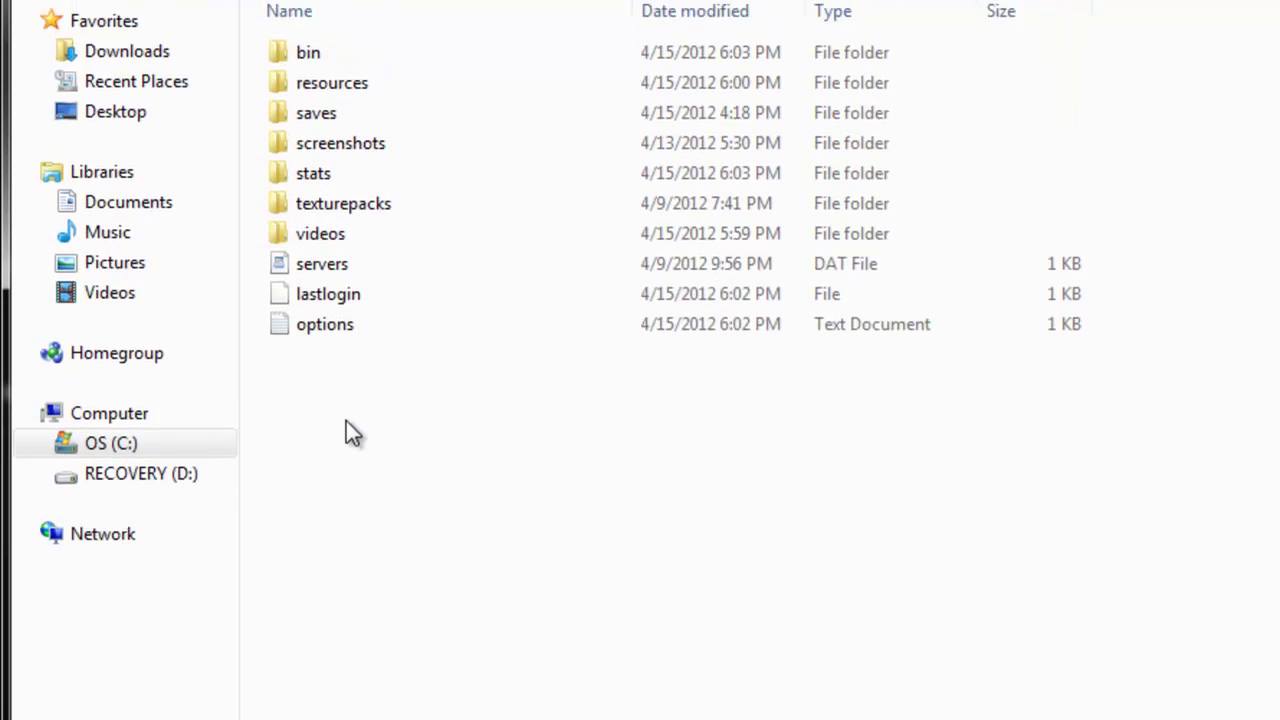
{"action": "right_click", "coordinate": [346, 463]}
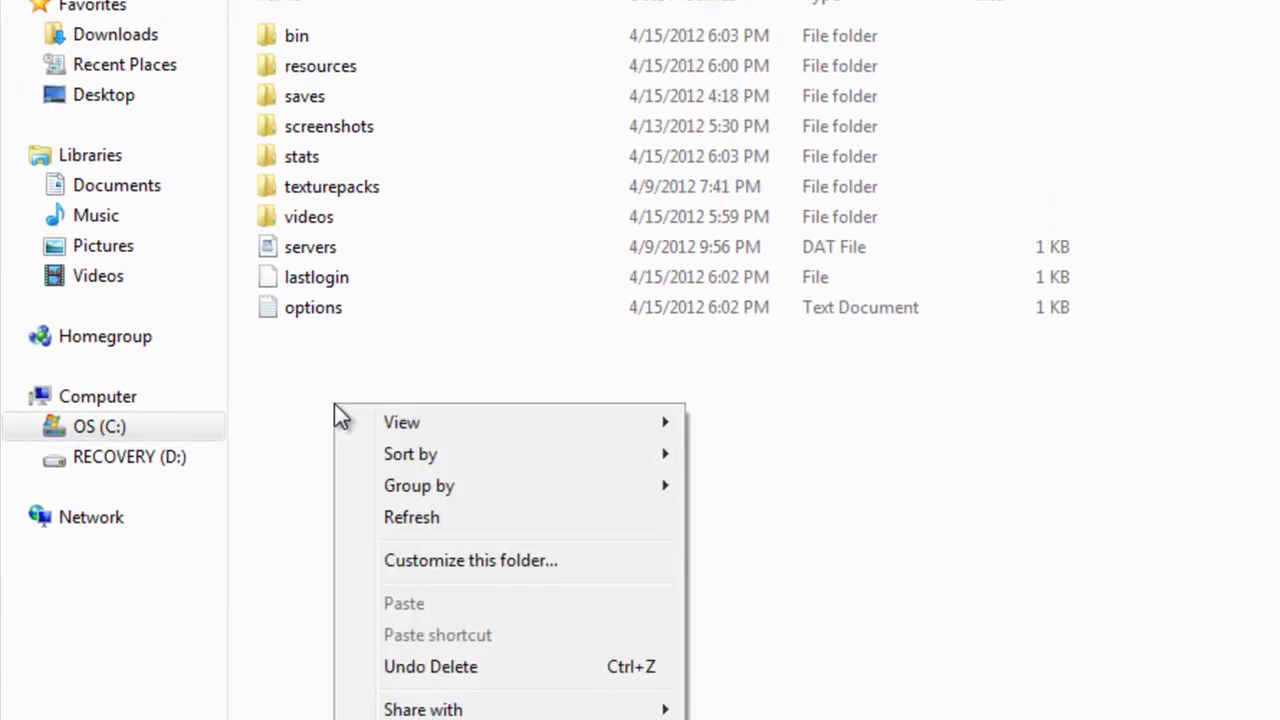
{"action": "mouse_move", "coordinate": [411, 618]}
{"action": "left_click", "coordinate": [690, 606]}
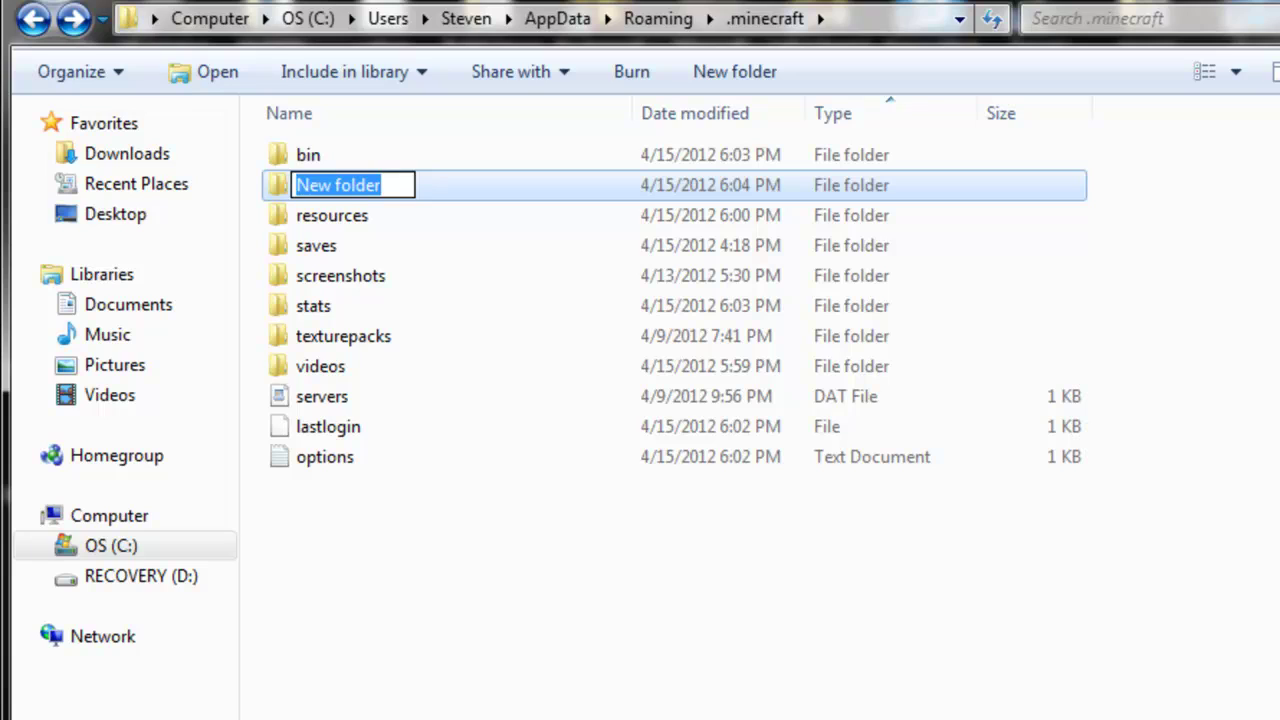
{"action": "type", "text": "mods"}
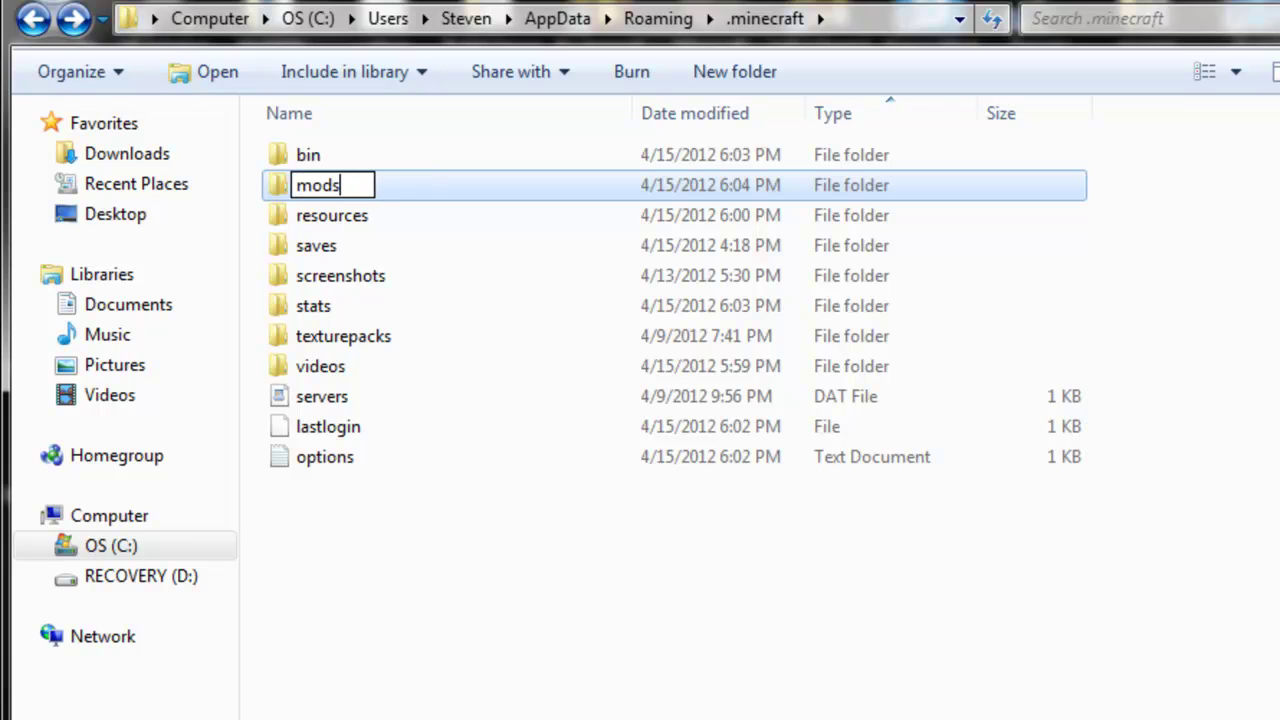
{"action": "left_click", "coordinate": [569, 641]}
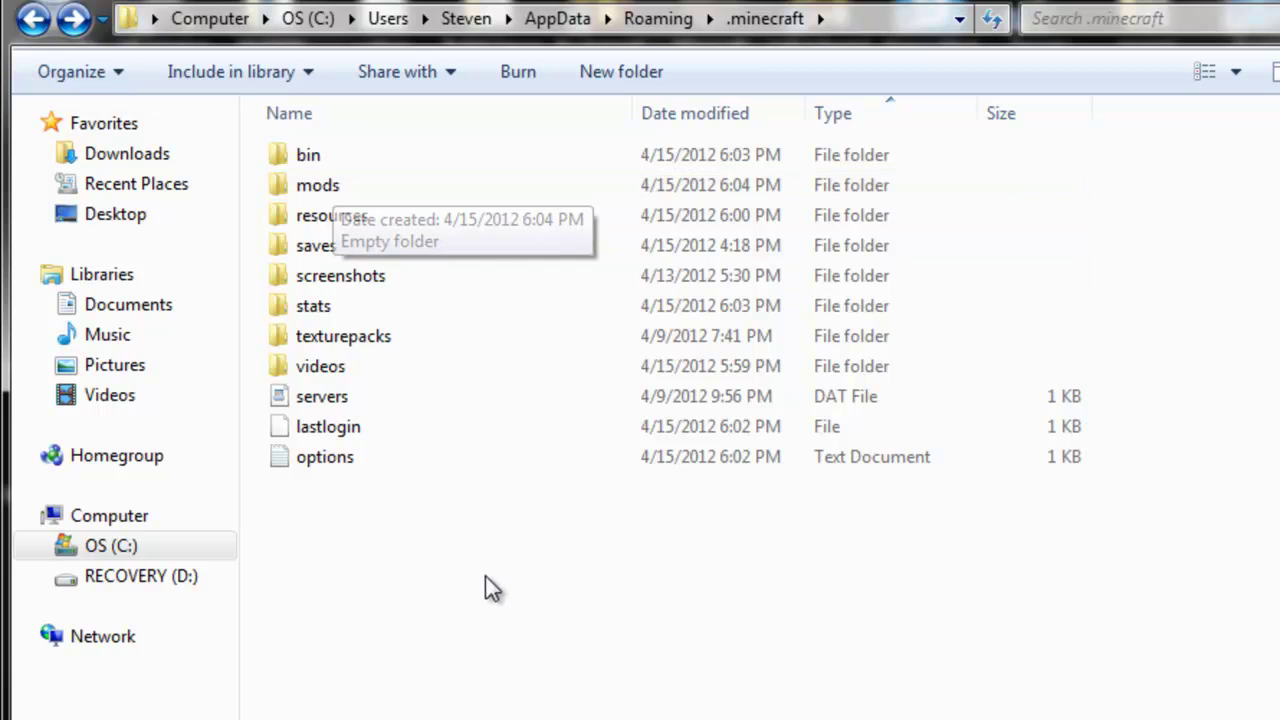
Step: Try to create another folder named videos in .minecraft, and delete the leftover New folder
{"action": "right_click", "coordinate": [455, 568]}
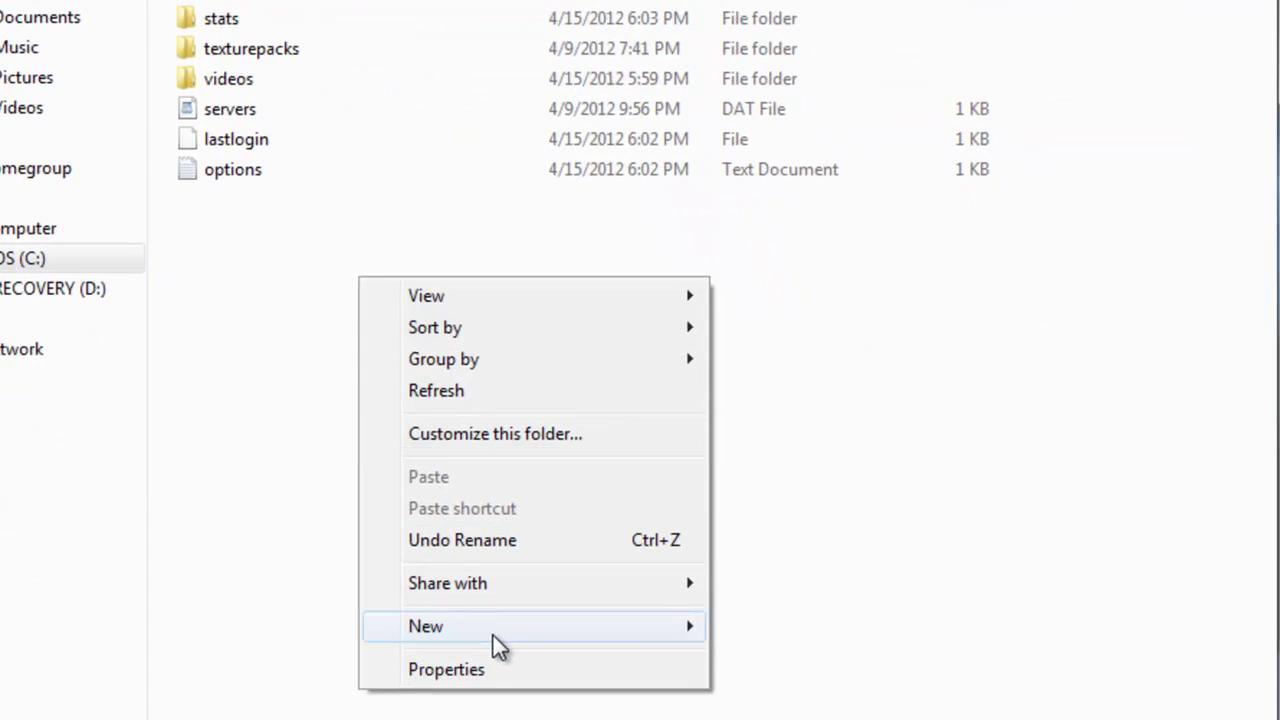
{"action": "mouse_move", "coordinate": [493, 630]}
{"action": "left_click", "coordinate": [833, 627]}
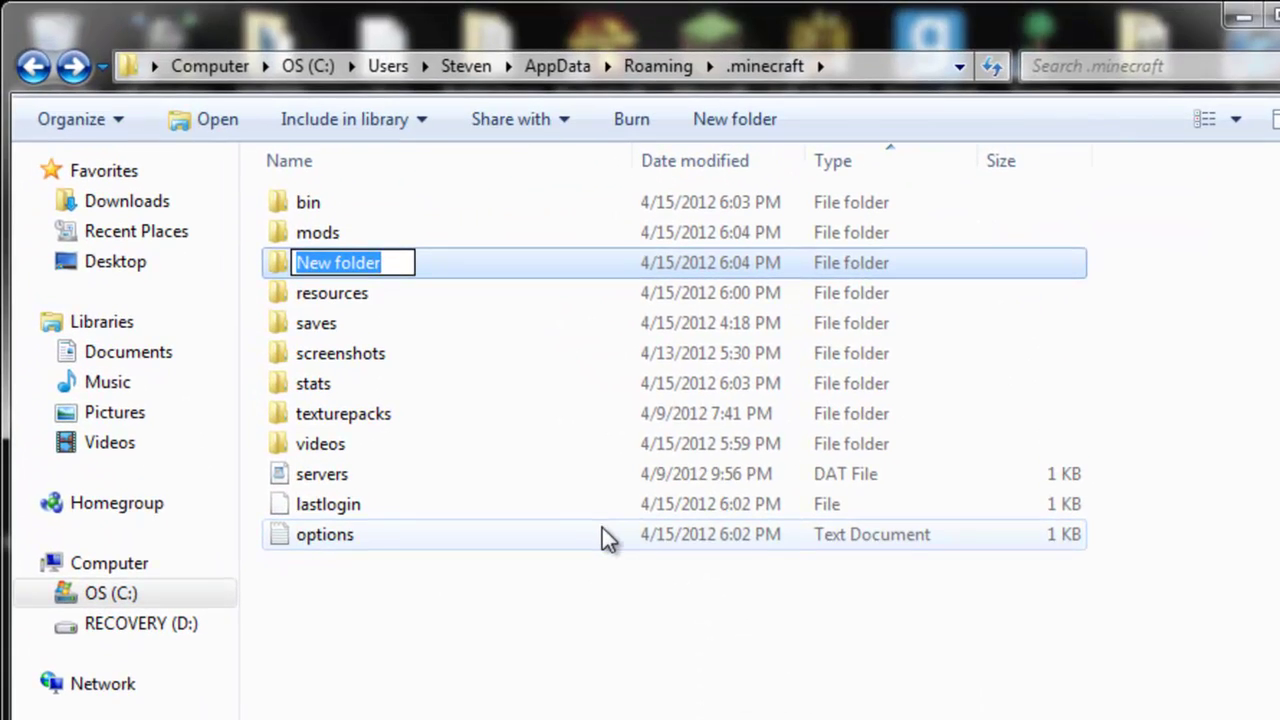
{"action": "type", "text": "videos"}
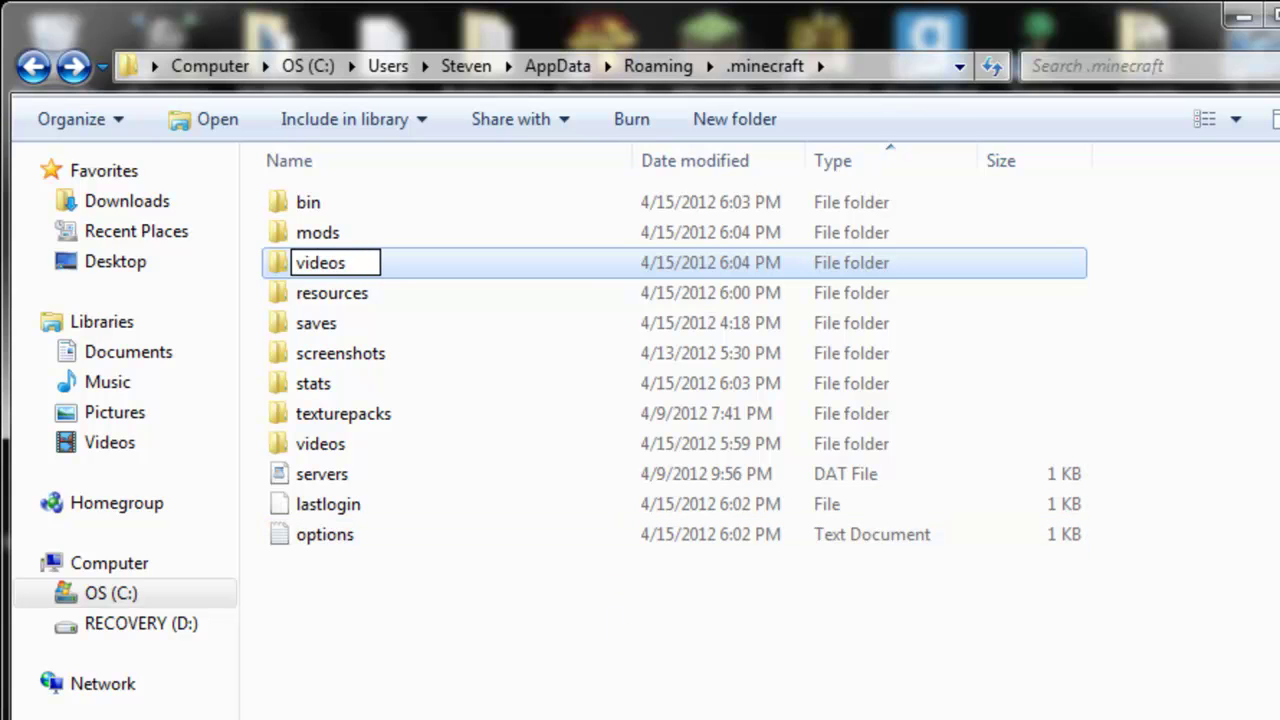
{"action": "key", "text": "Return"}
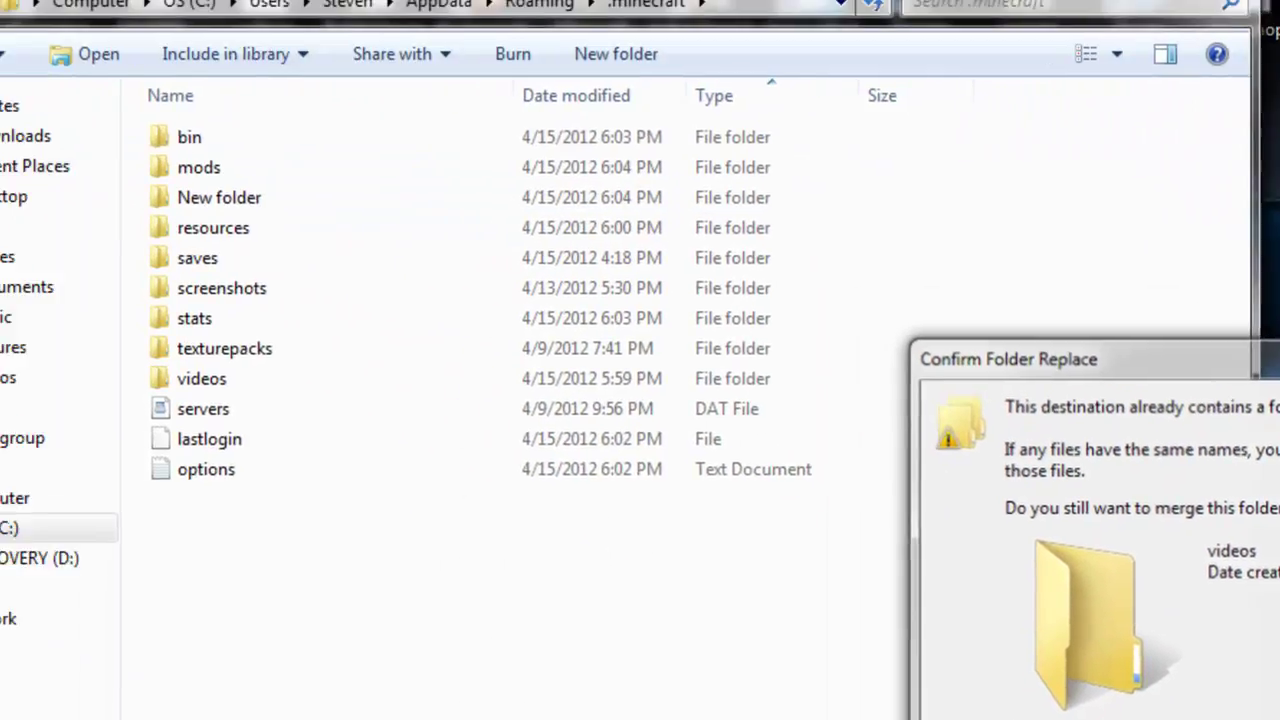
{"action": "left_click", "coordinate": [979, 685]}
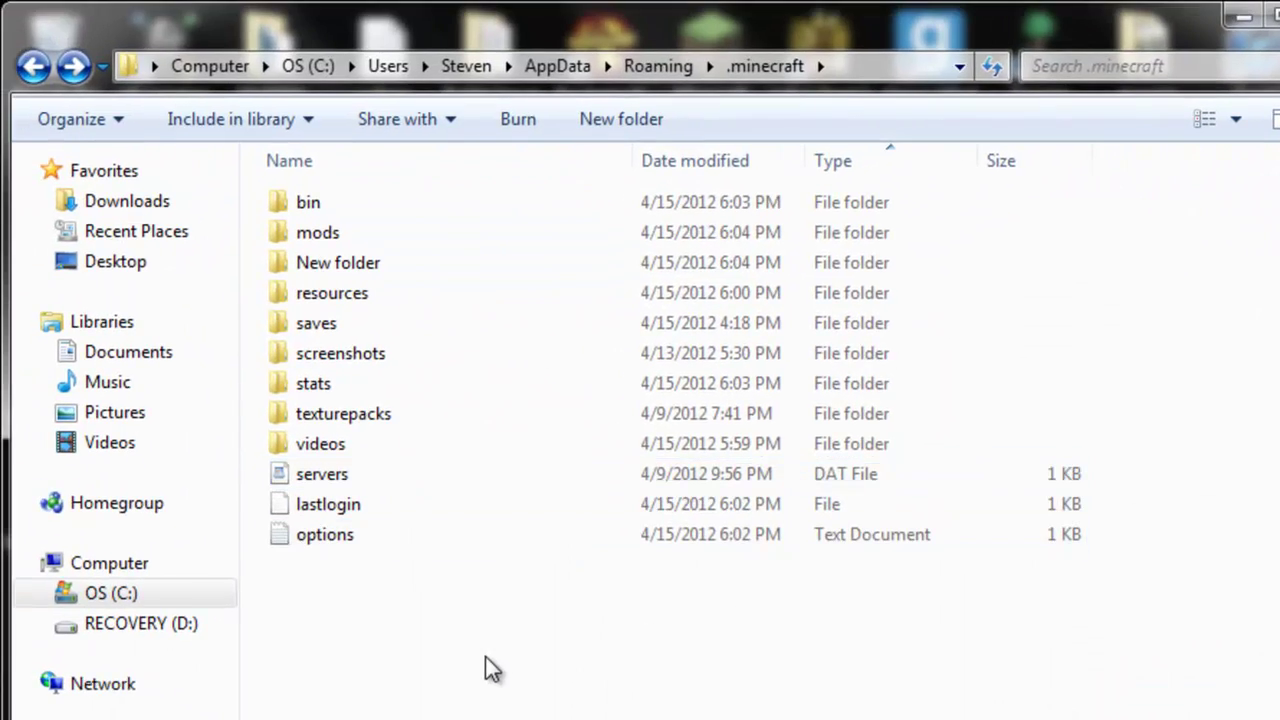
{"action": "left_click", "coordinate": [345, 440]}
{"action": "left_click", "coordinate": [372, 263]}
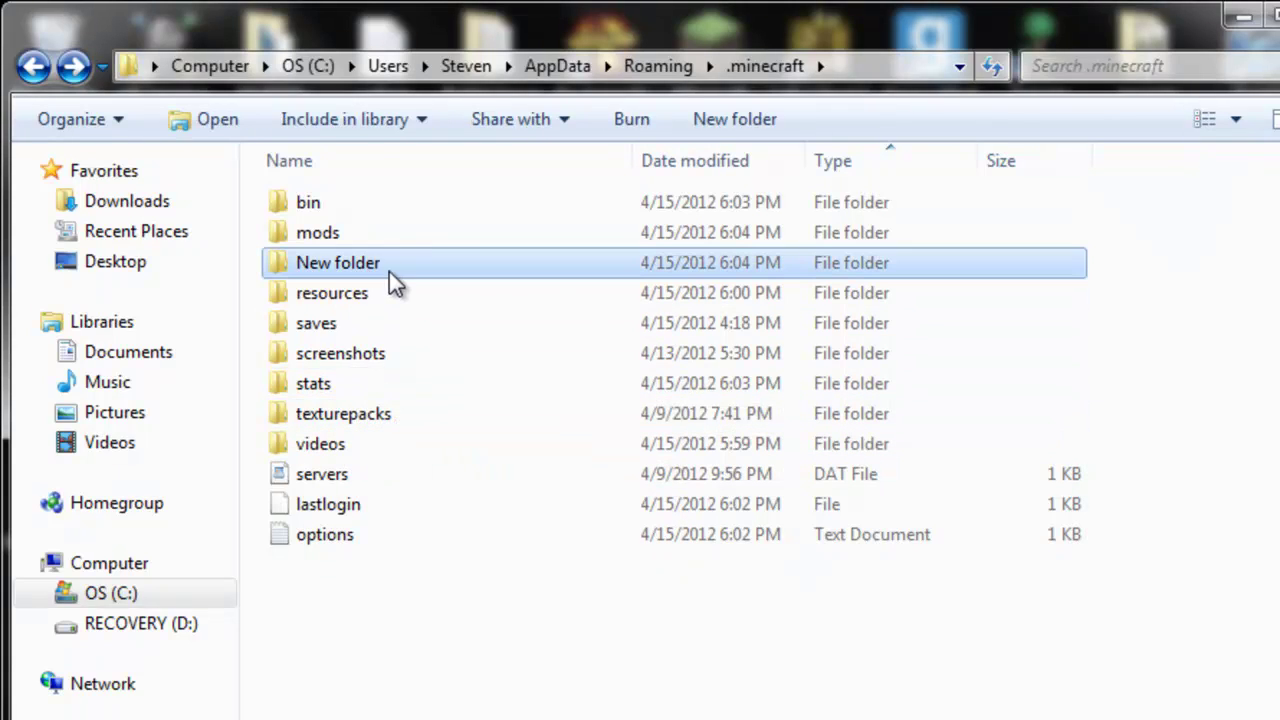
{"action": "key", "text": "Delete"}
{"action": "key", "text": "Return"}
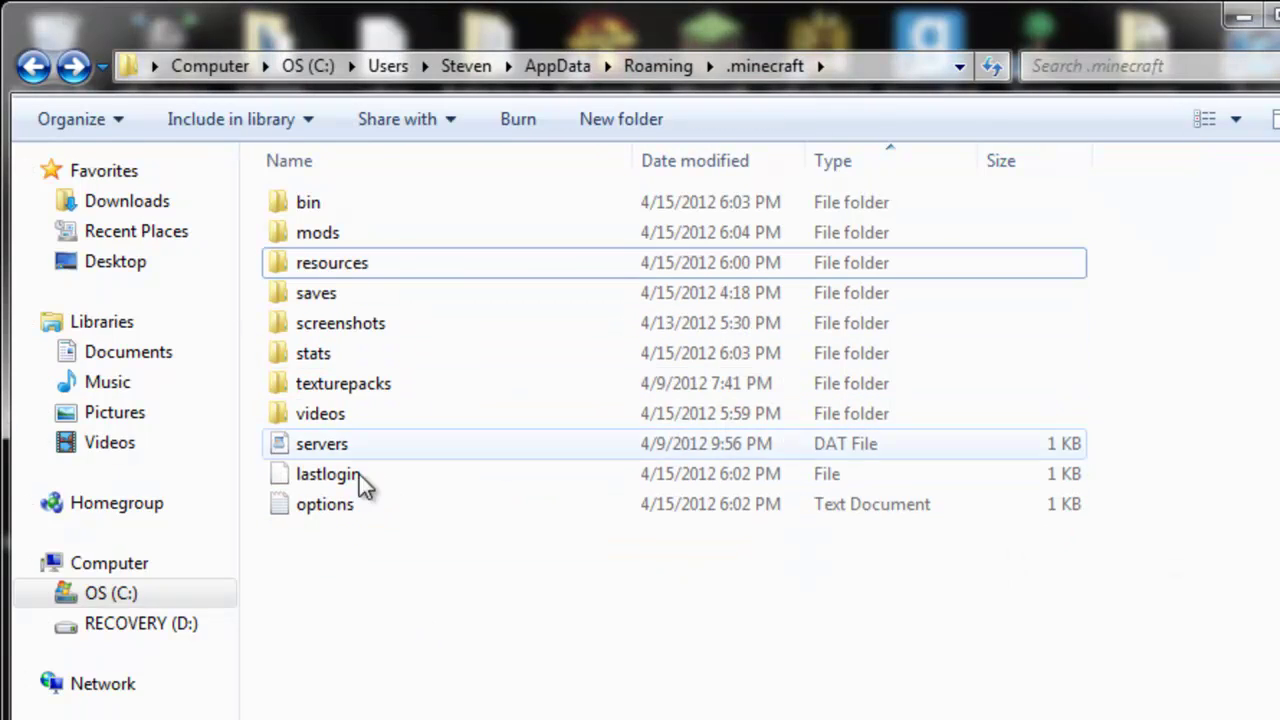
Step: Look inside the existing videos folder and return to the .minecraft folder
{"action": "left_click", "coordinate": [380, 414]}
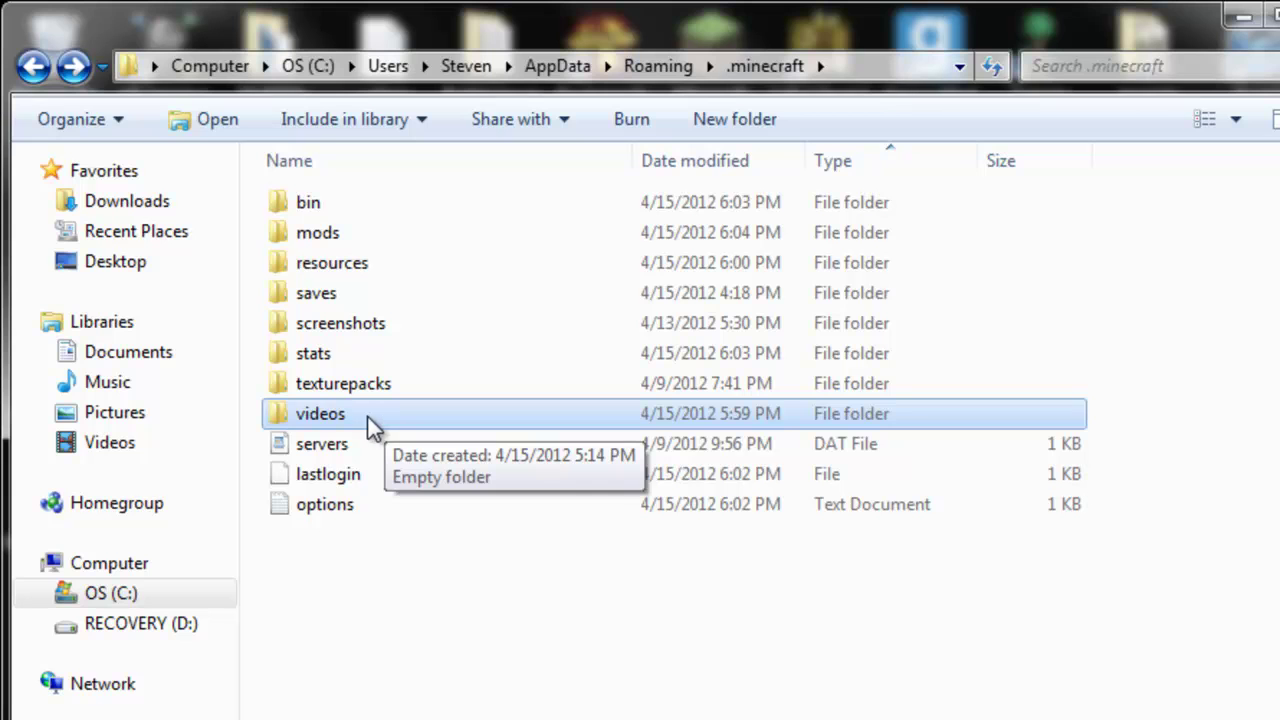
{"action": "double_click", "coordinate": [370, 420]}
{"action": "left_click", "coordinate": [30, 68]}
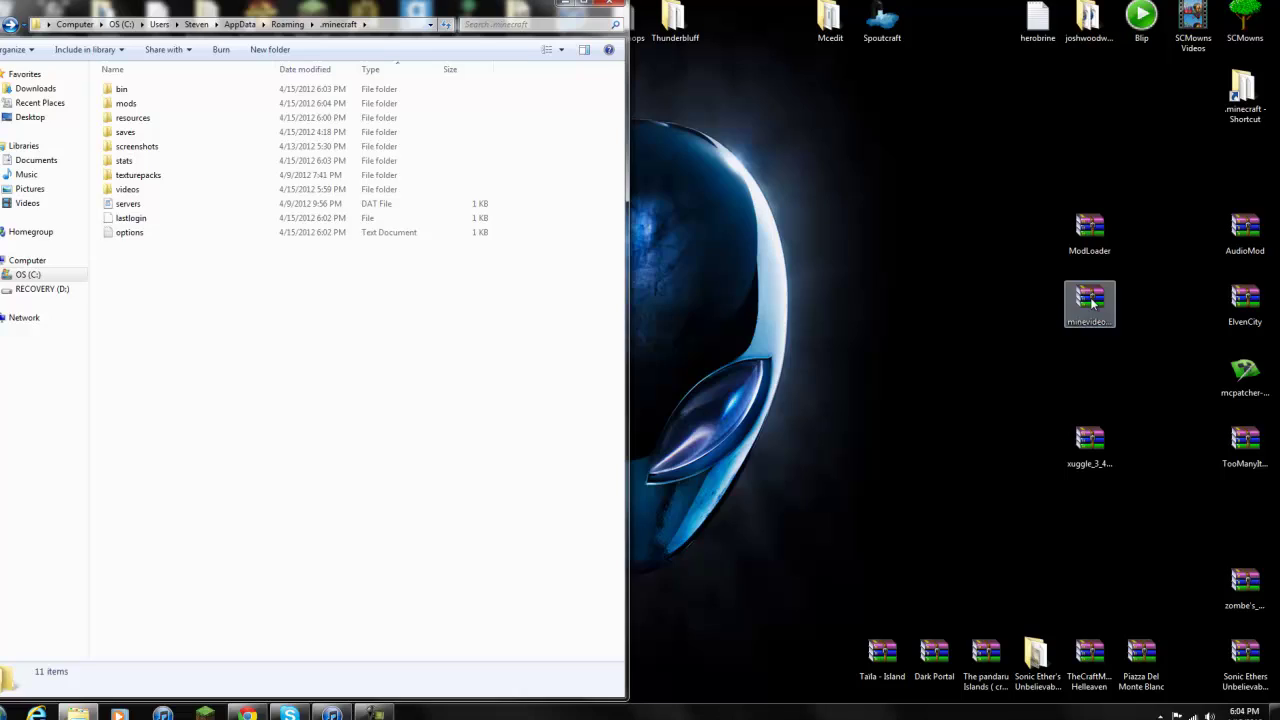
Step: Open the minevideo_125_PC archive from the desktop beside the Explorer window and go into its inner folder
{"action": "double_click", "coordinate": [1119, 305]}
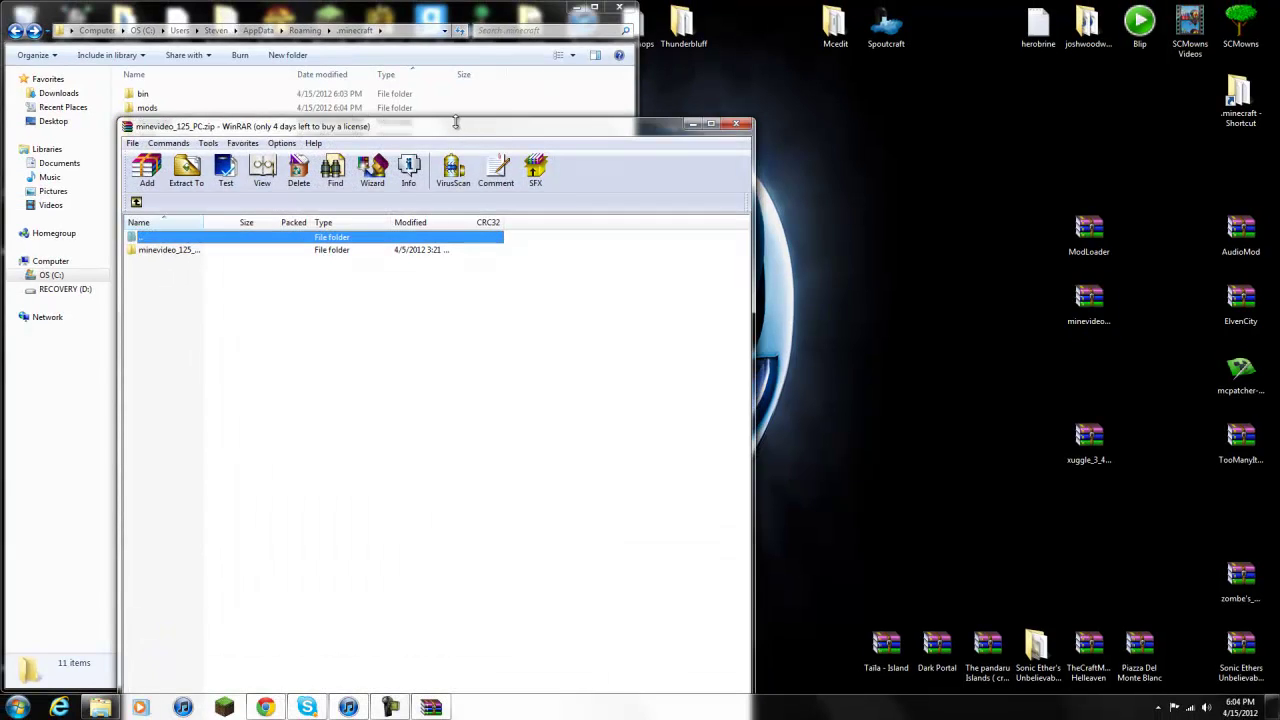
{"action": "key", "text": "super+Right"}
{"action": "double_click", "coordinate": [682, 132]}
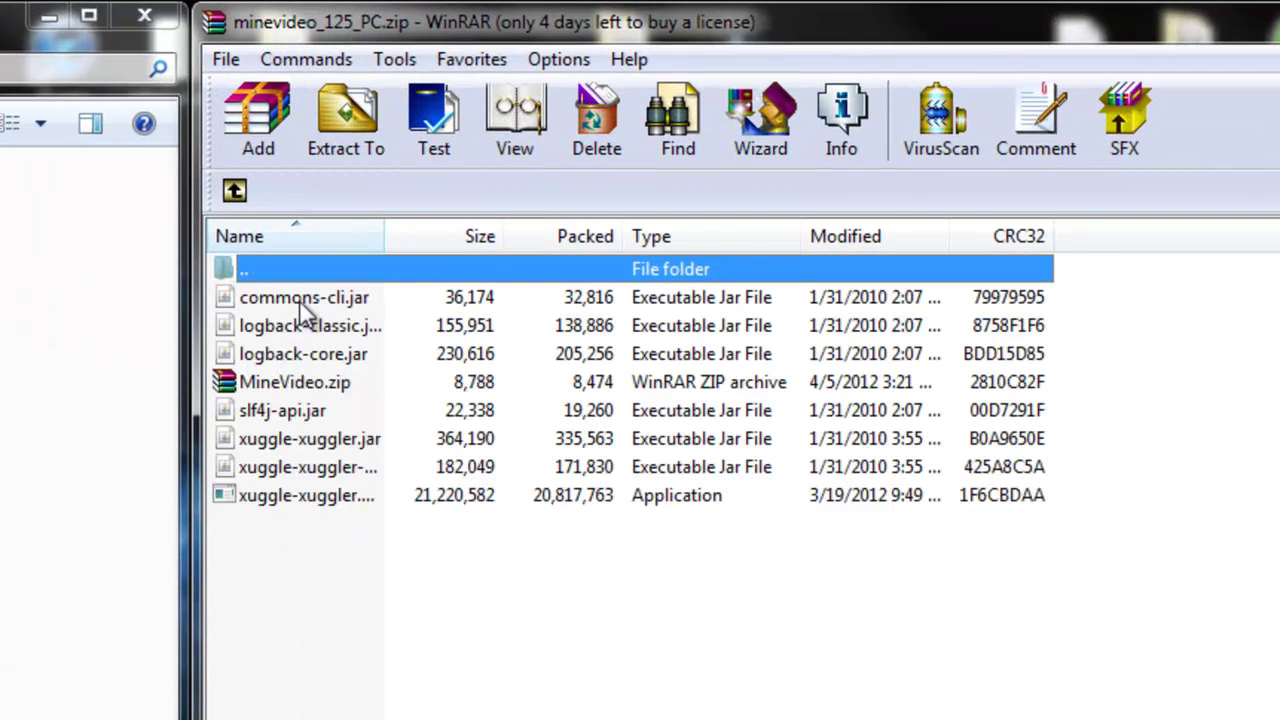
{"action": "mouse_move", "coordinate": [362, 585]}
{"action": "left_mouse_down"}
{"action": "mouse_move", "coordinate": [286, 185]}
{"action": "mouse_move", "coordinate": [355, 588]}
{"action": "left_mouse_up"}
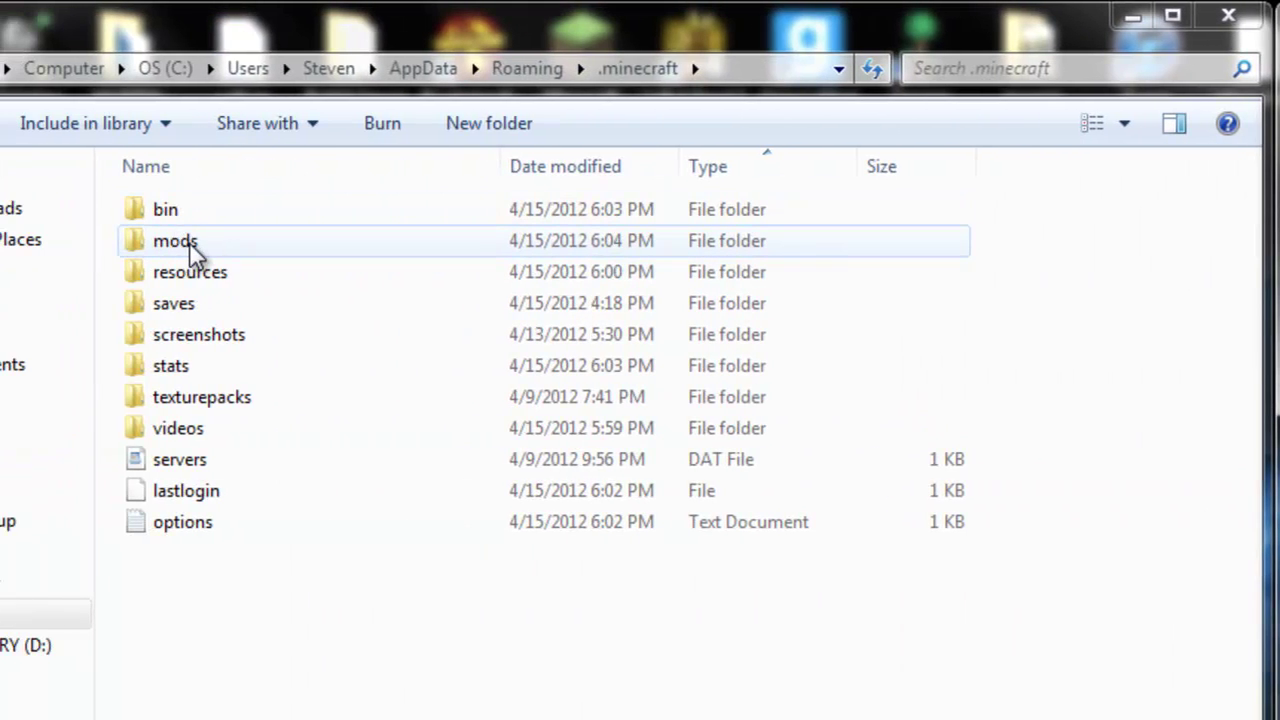
Step: Open the mods folder and copy all the files from the minevideo_125_PC archive's inner folder into it
{"action": "double_click", "coordinate": [176, 242]}
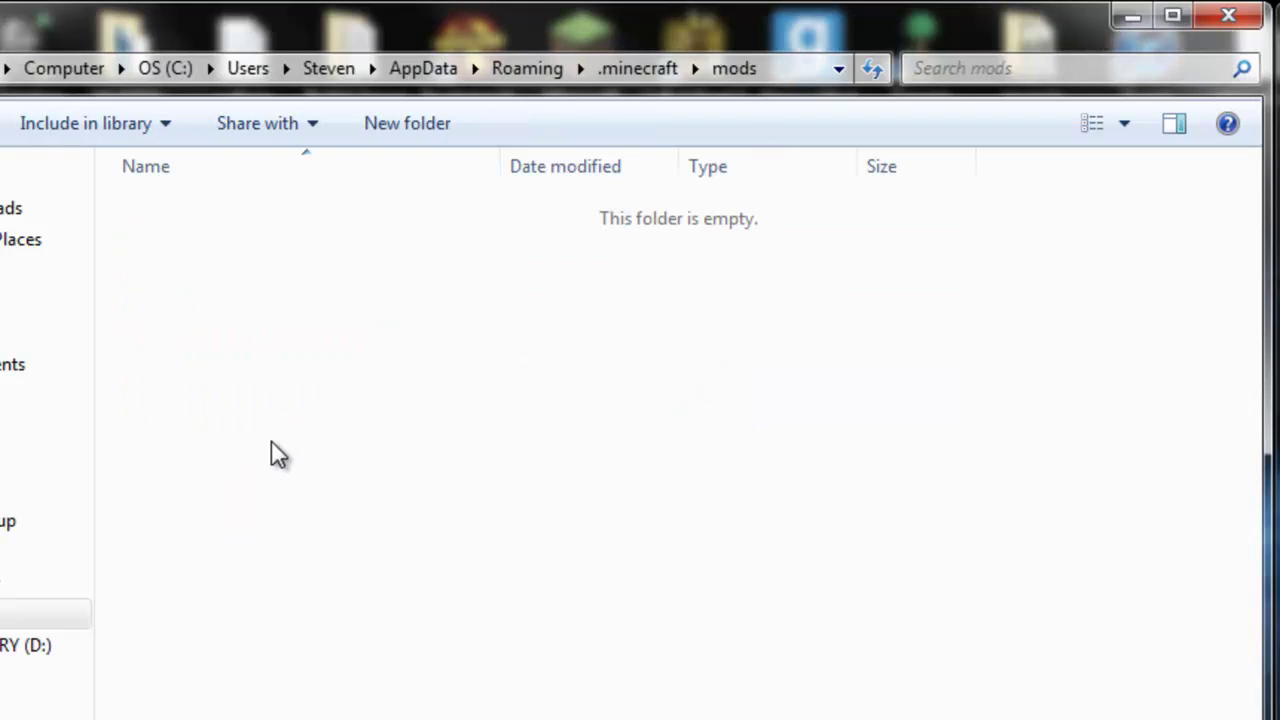
{"action": "left_click_drag", "start_coordinate": [271, 442], "coordinate": [268, 385]}
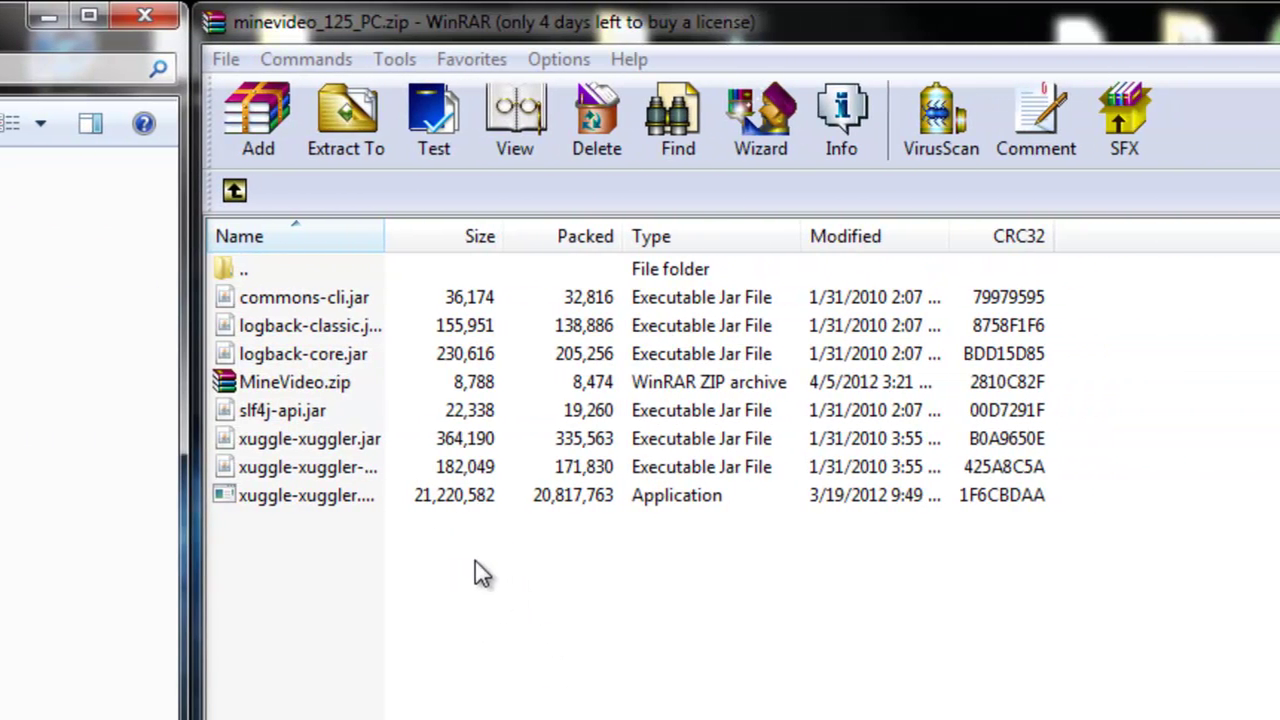
{"action": "left_click_drag", "start_coordinate": [465, 592], "coordinate": [703, 443]}
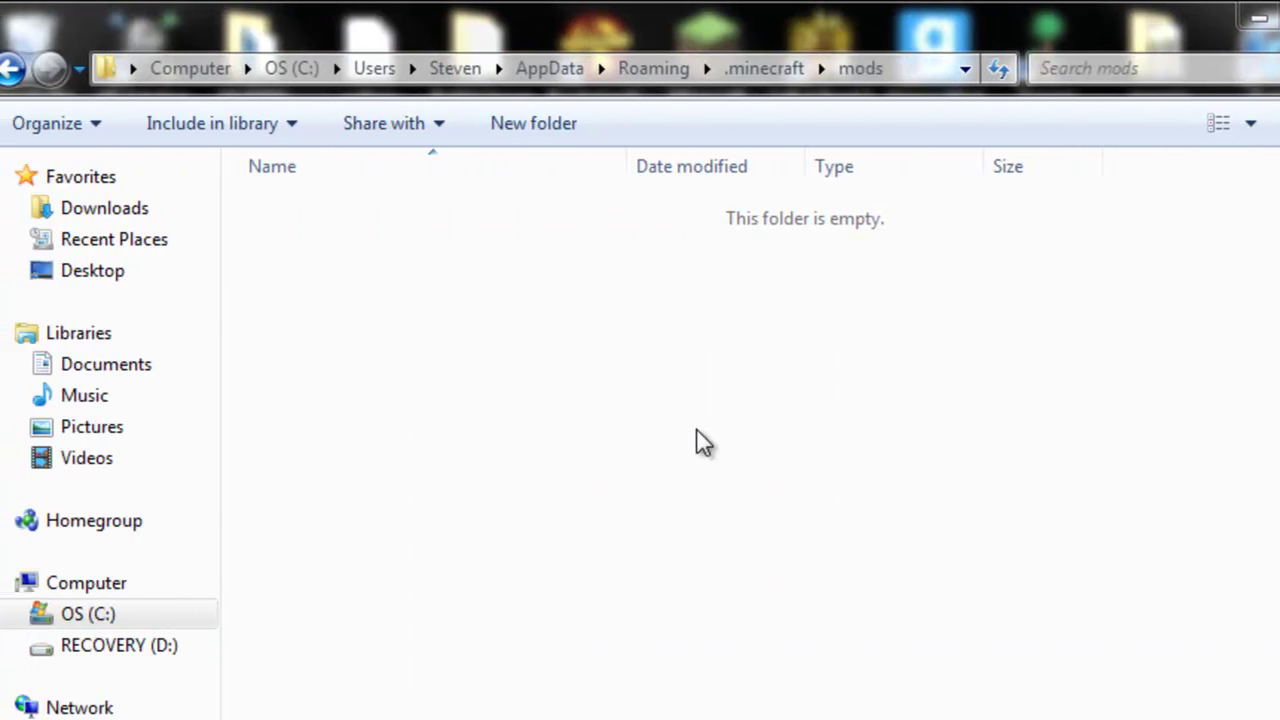
{"action": "left_click", "coordinate": [686, 586]}
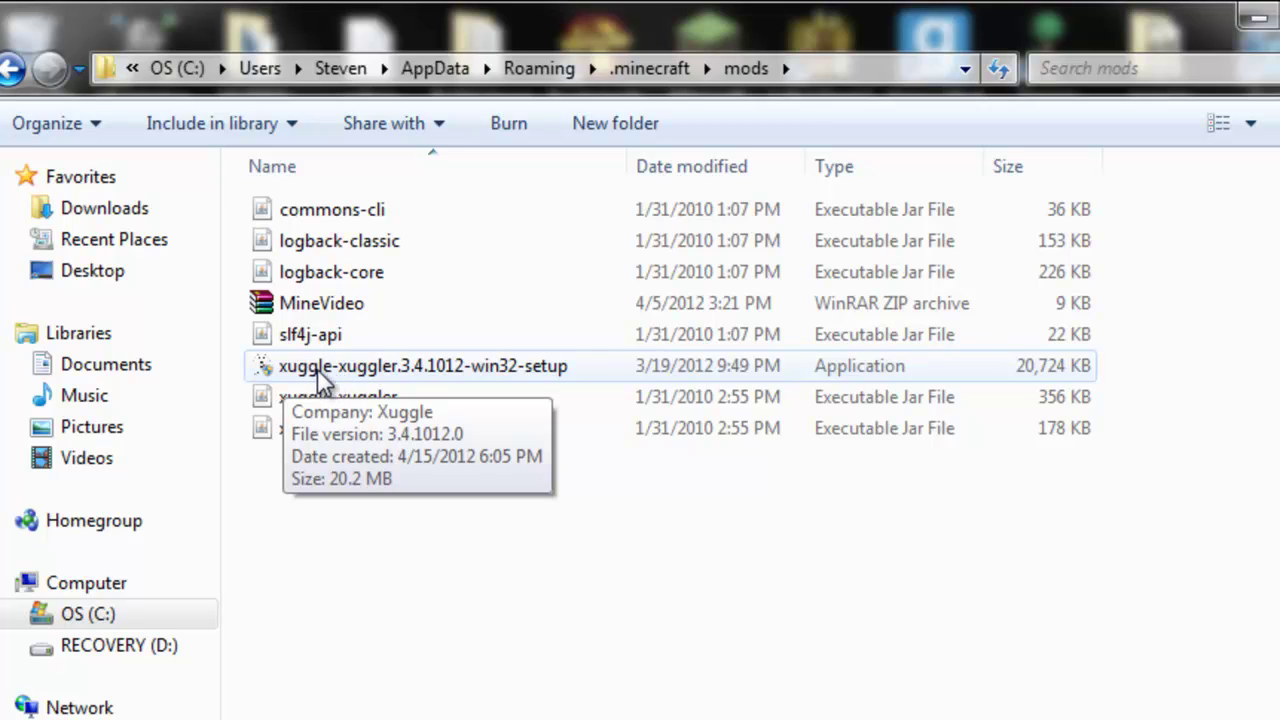
Step: Run xuggle-xuggler.3.4.1012-win32-setup from the mods folder, accept the licence, and install it for anyone using this computer
{"action": "left_click", "coordinate": [341, 372]}
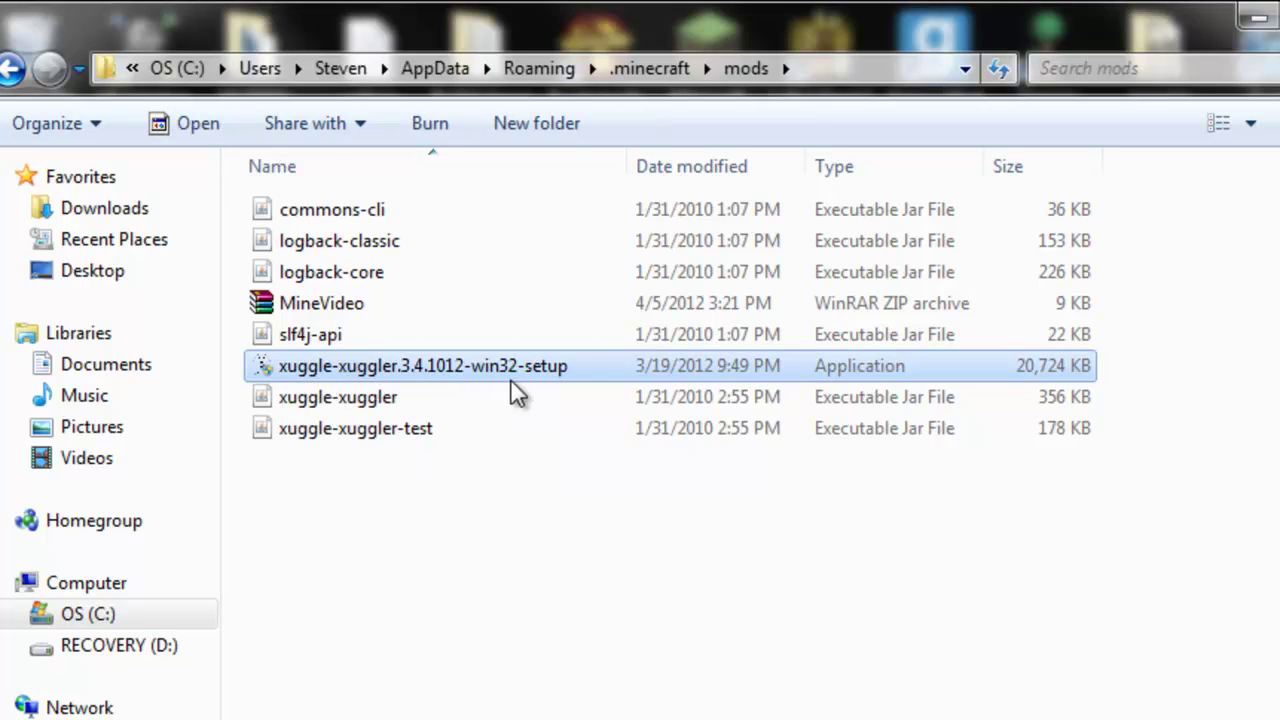
{"action": "double_click", "coordinate": [338, 370]}
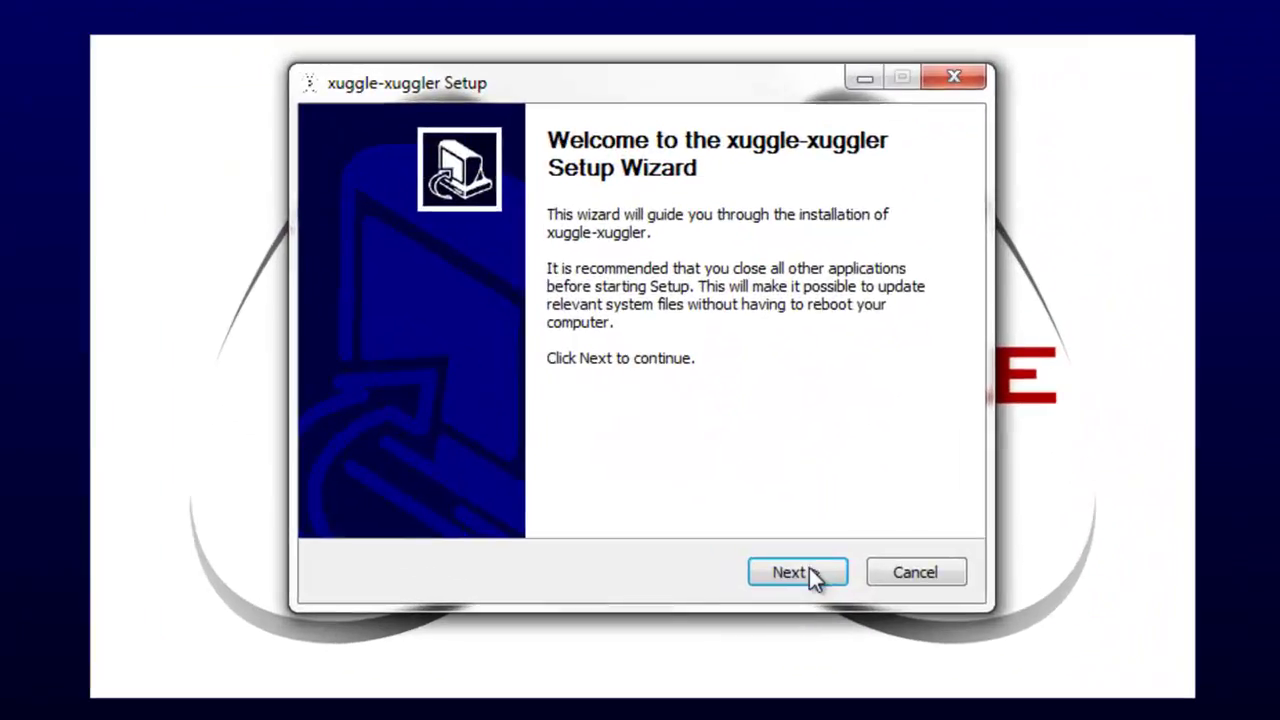
{"action": "left_click", "coordinate": [809, 571]}
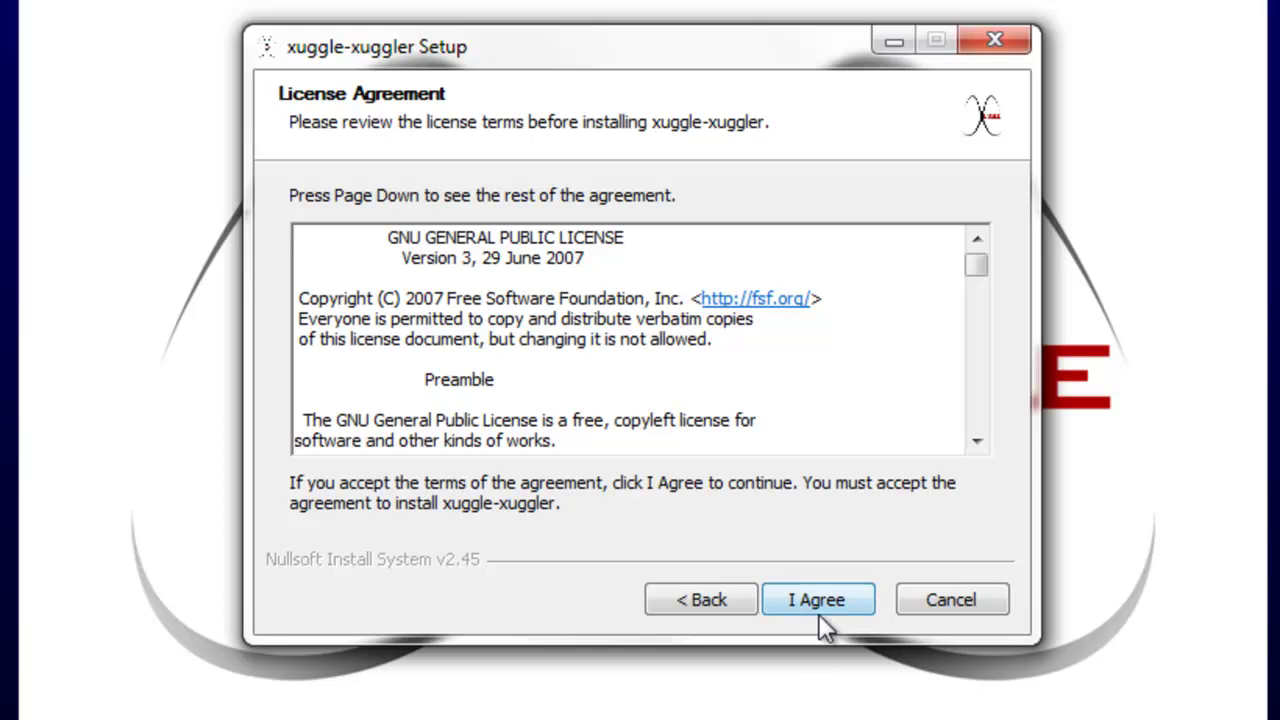
{"action": "left_click", "coordinate": [819, 602]}
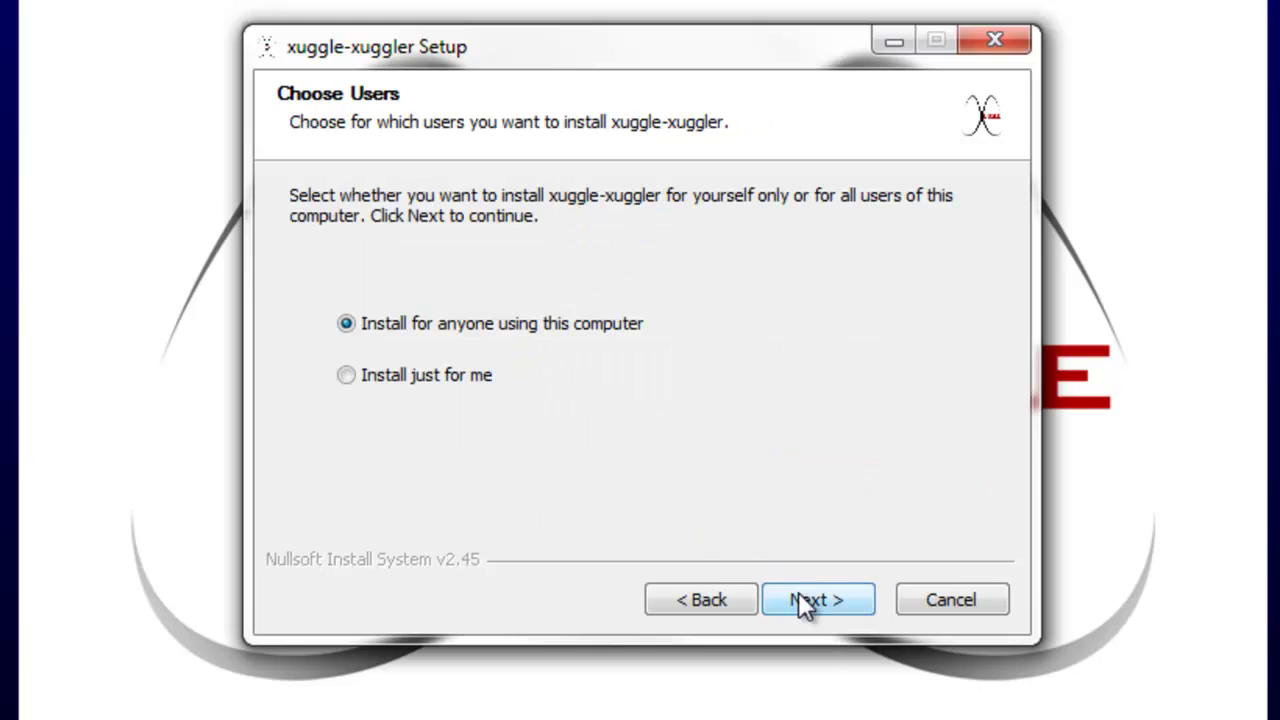
{"action": "left_click", "coordinate": [805, 602]}
{"action": "left_click", "coordinate": [830, 603]}
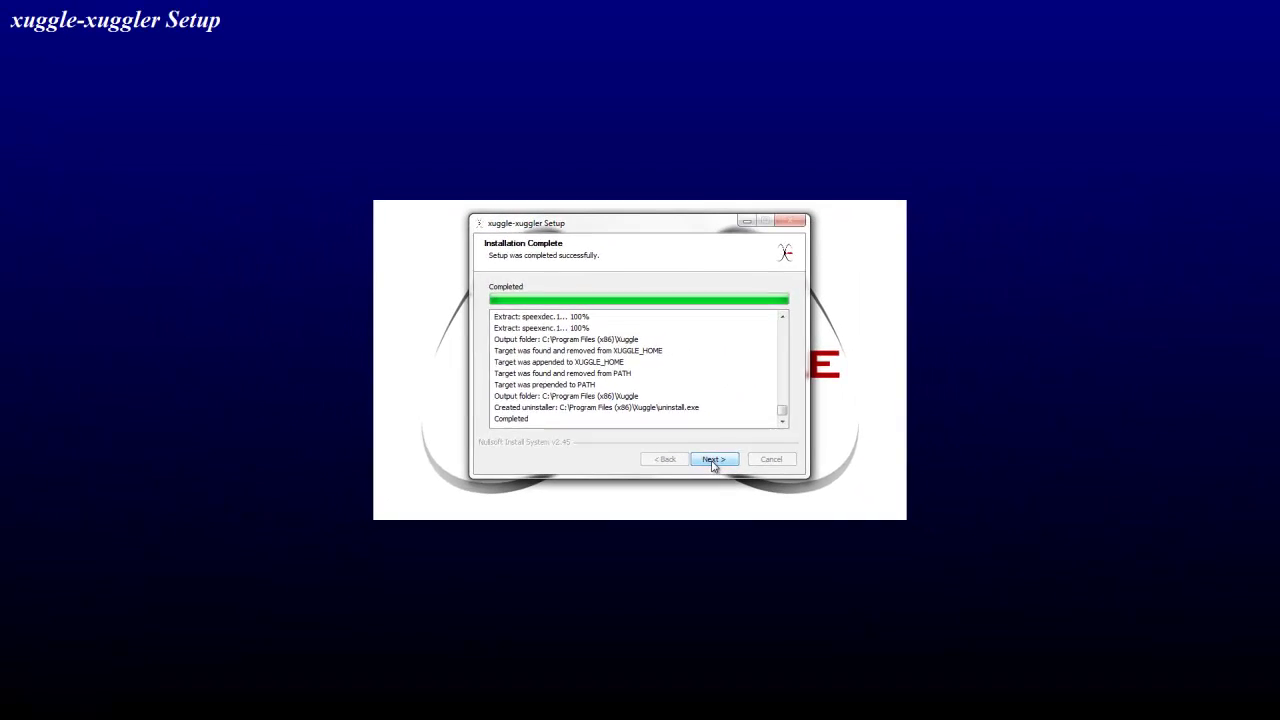
{"action": "left_click", "coordinate": [805, 595]}
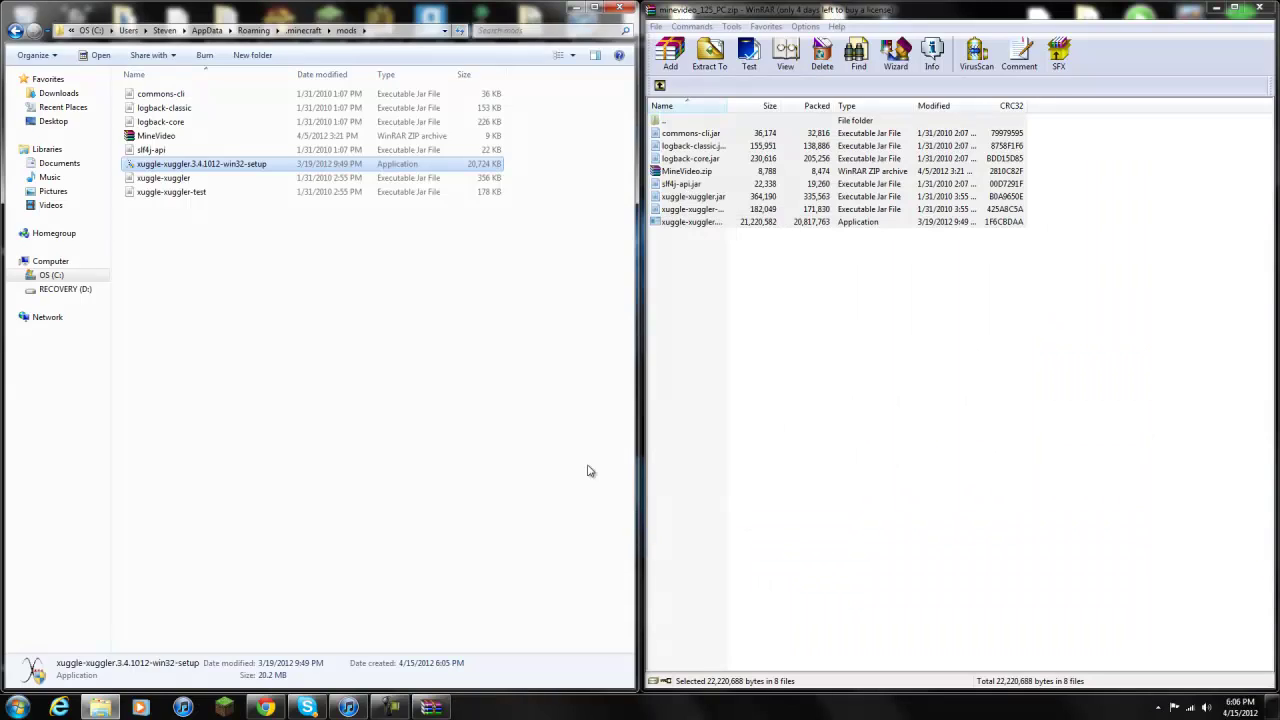
Step: Close the mods folder window and the minevideo_125_PC archive to return to the desktop
{"action": "left_click", "coordinate": [254, 326]}
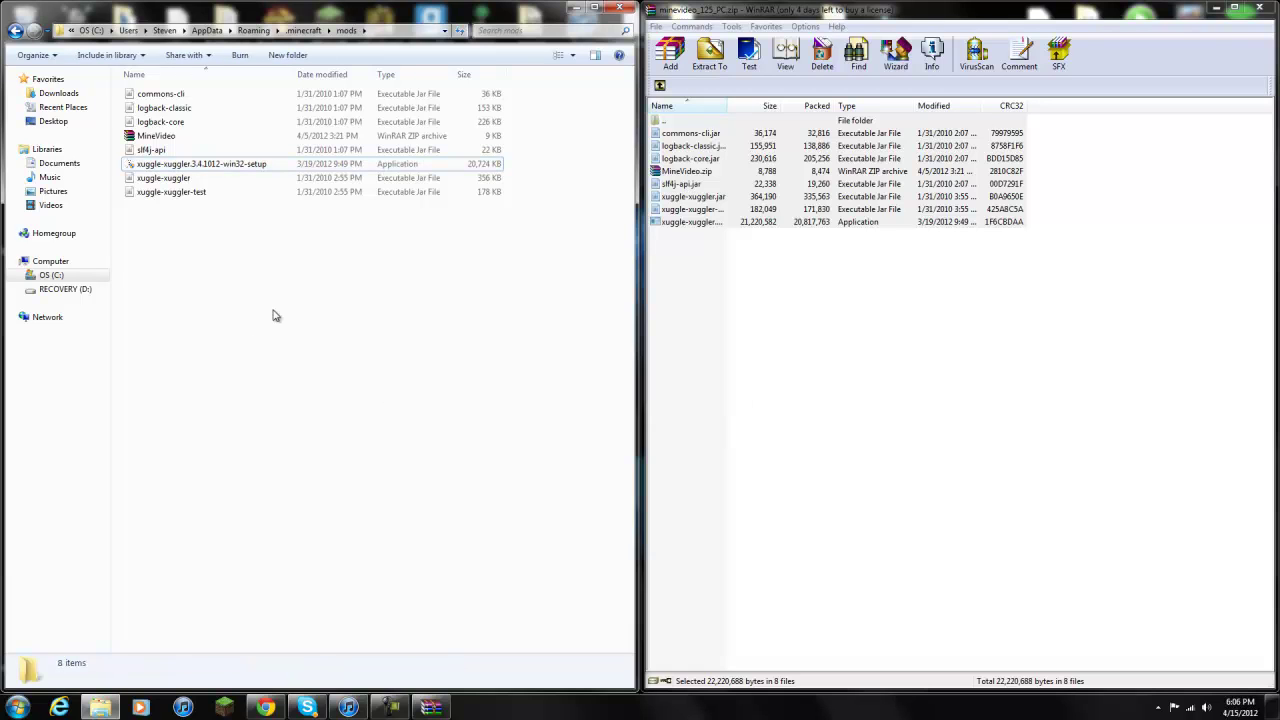
{"action": "left_click", "coordinate": [620, 8]}
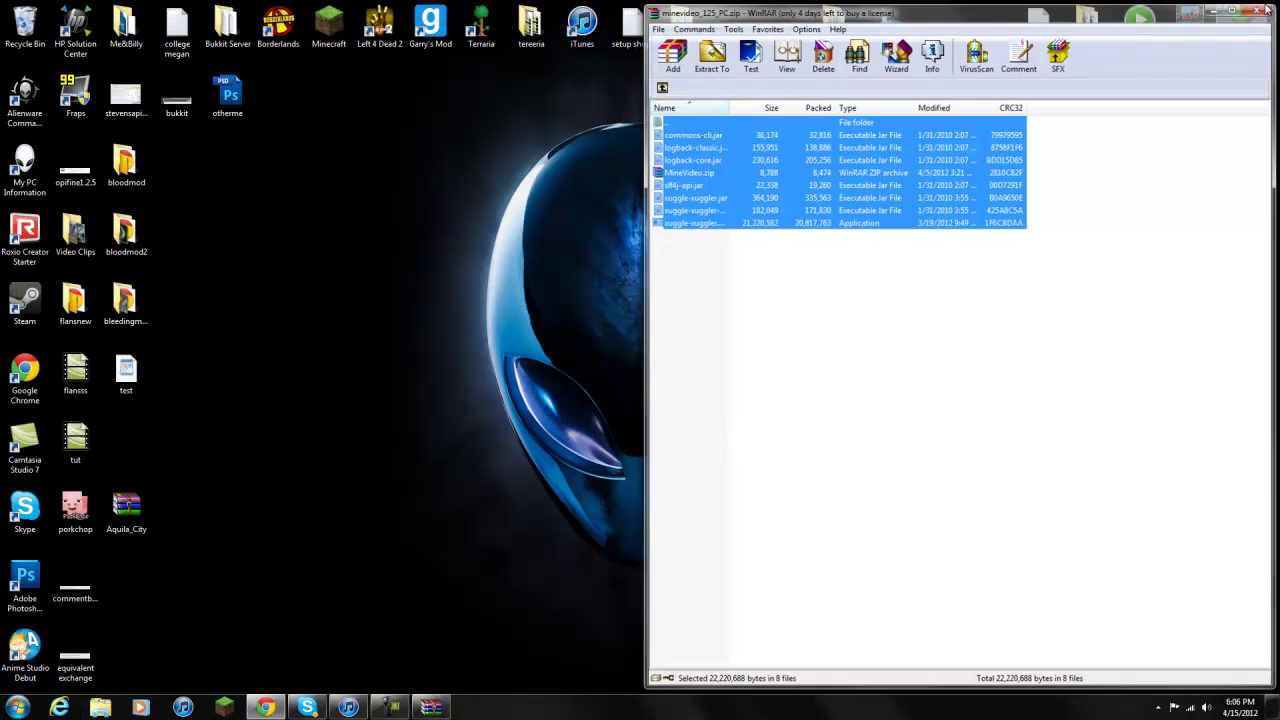
{"action": "key", "text": "Escape"}
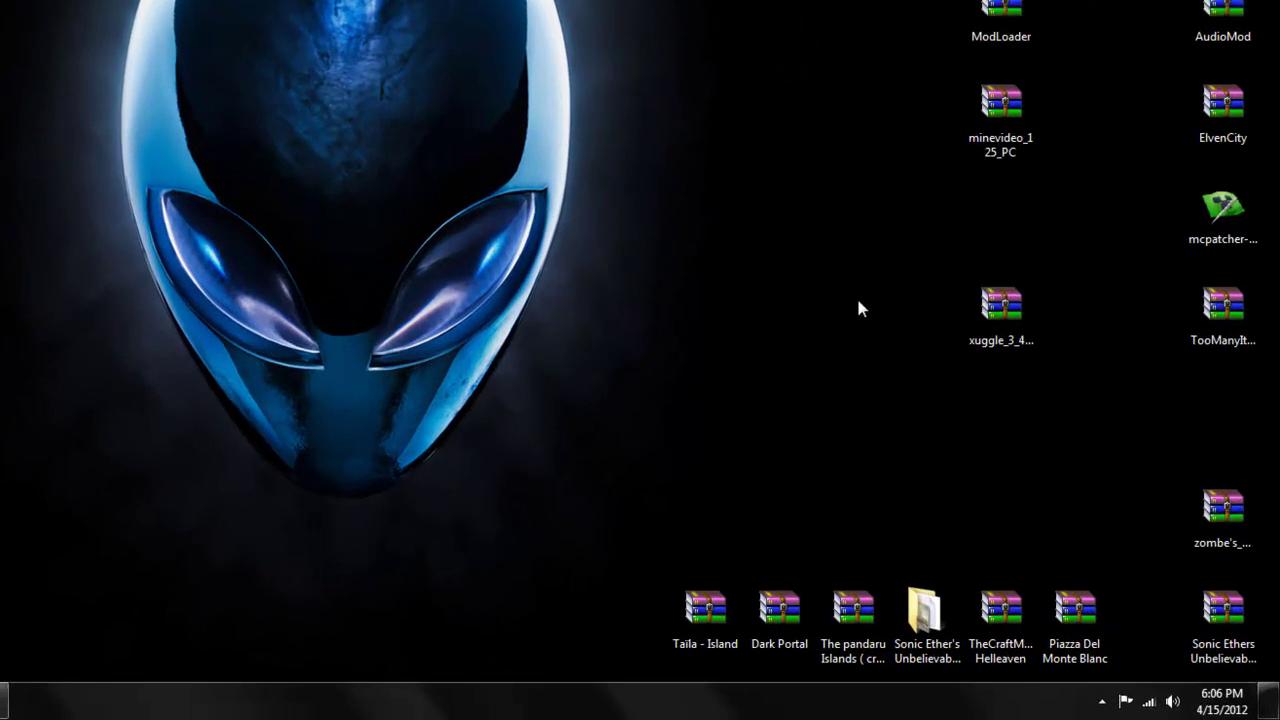
Step: Open the Xuggle installation folder inside Program Files (x86) on the C: drive
{"action": "left_click", "coordinate": [993, 300]}
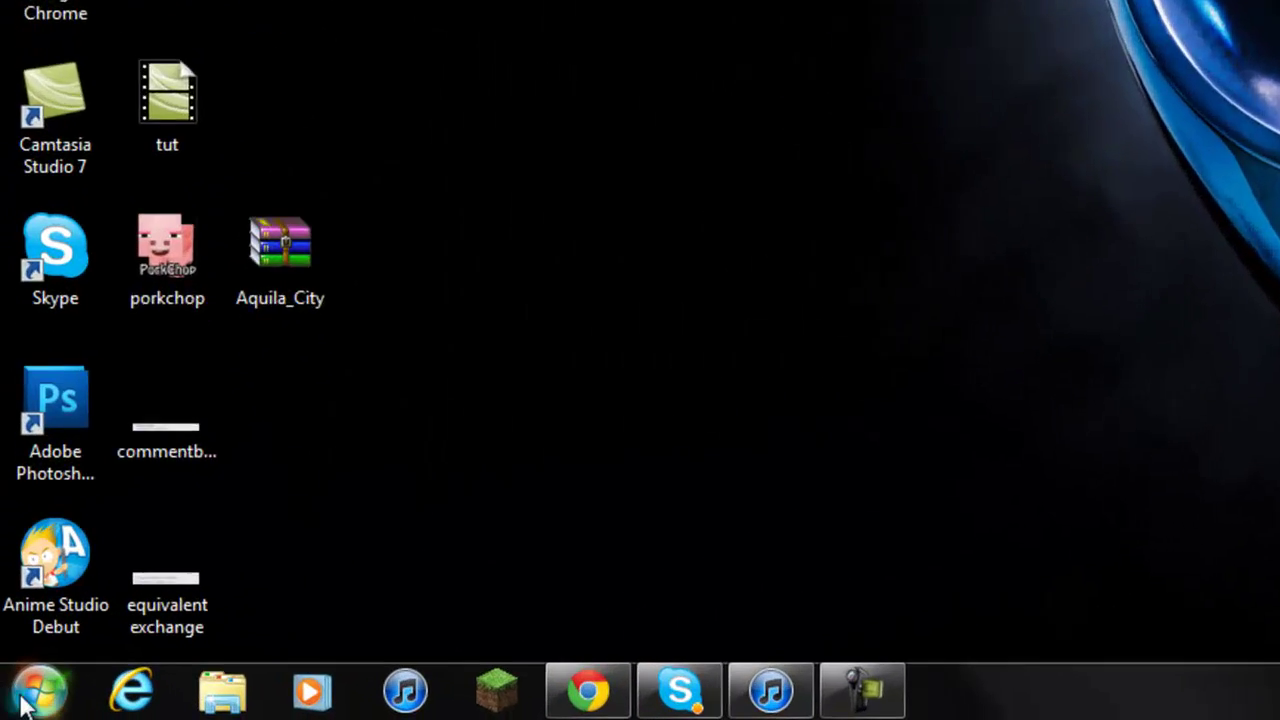
{"action": "left_click", "coordinate": [28, 697]}
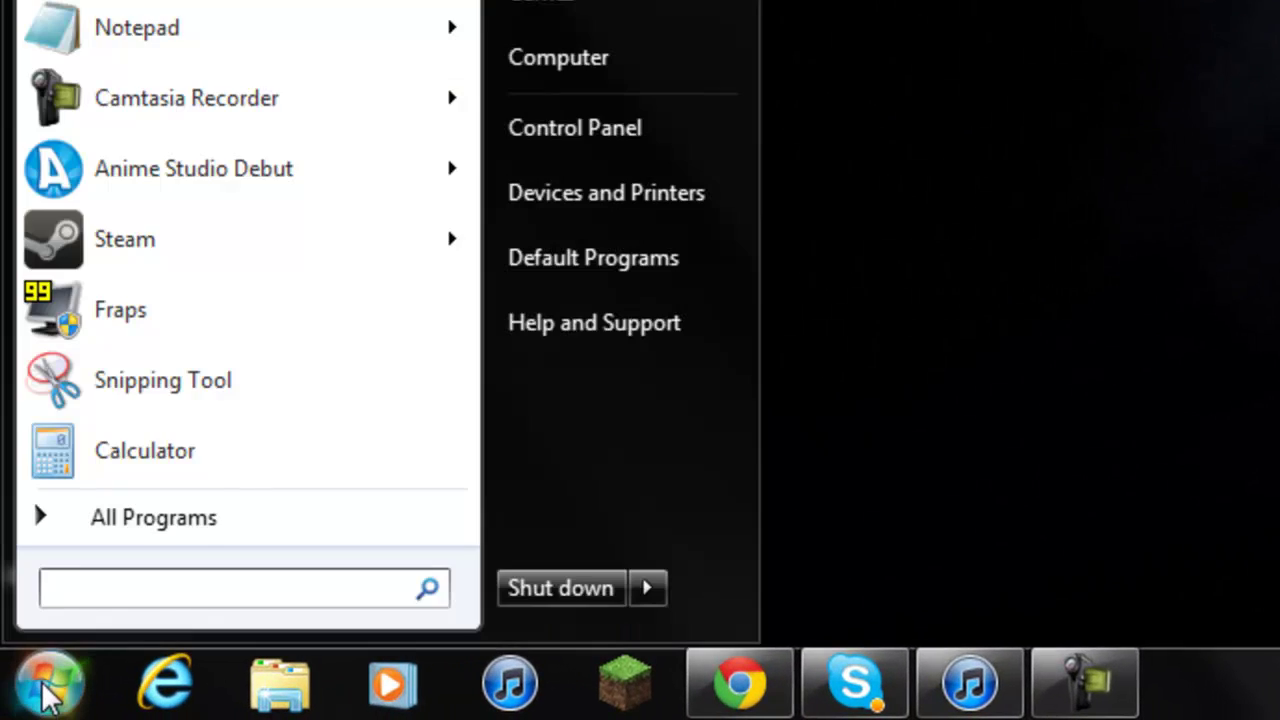
{"action": "left_click", "coordinate": [612, 58]}
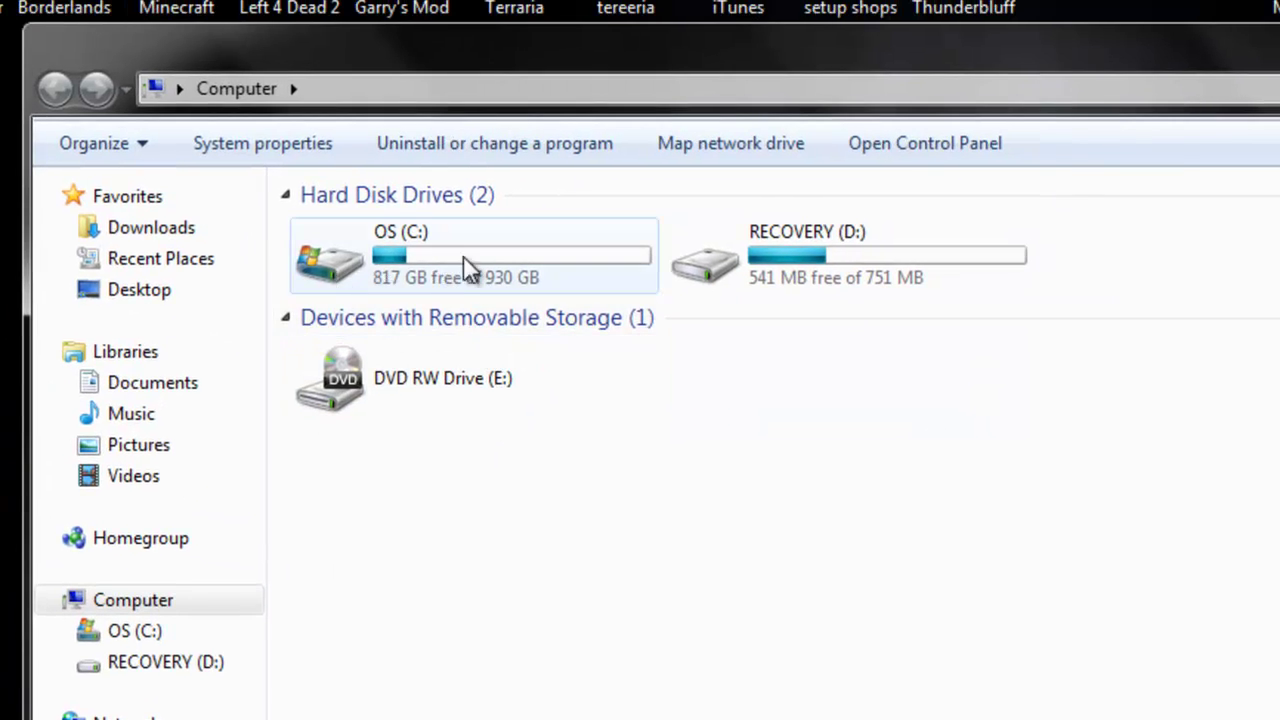
{"action": "double_click", "coordinate": [423, 259]}
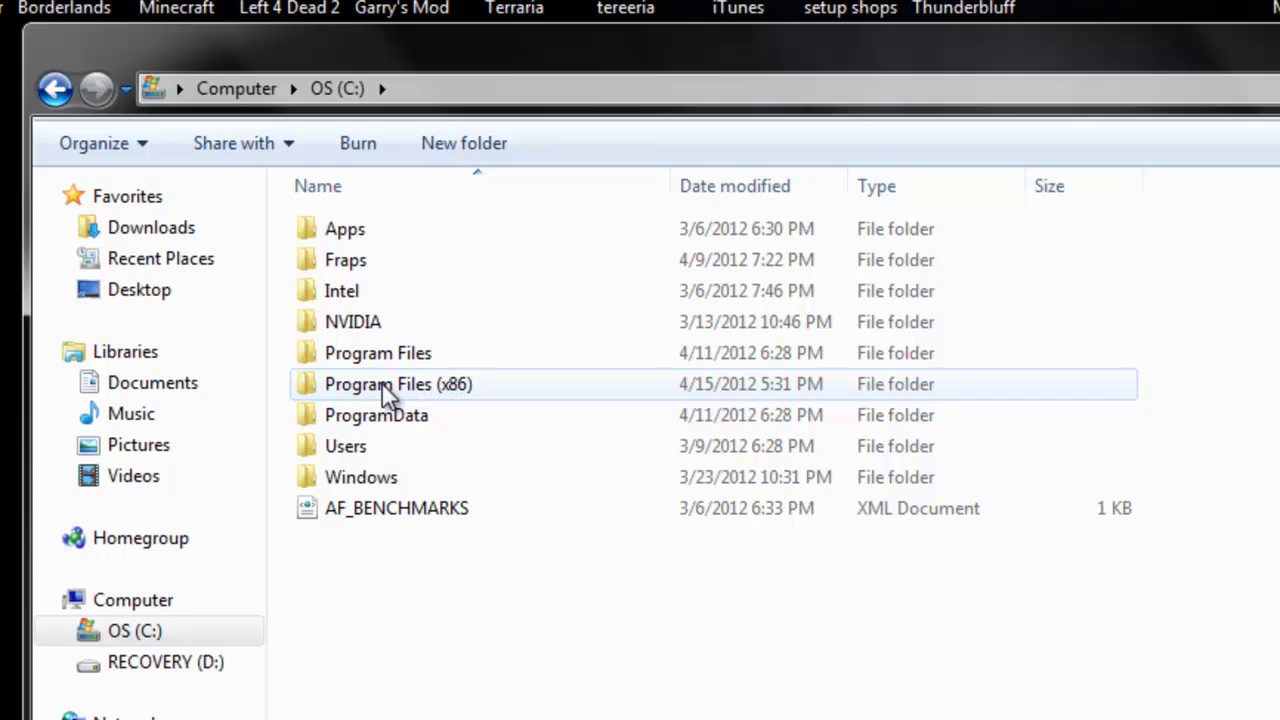
{"action": "double_click", "coordinate": [395, 392]}
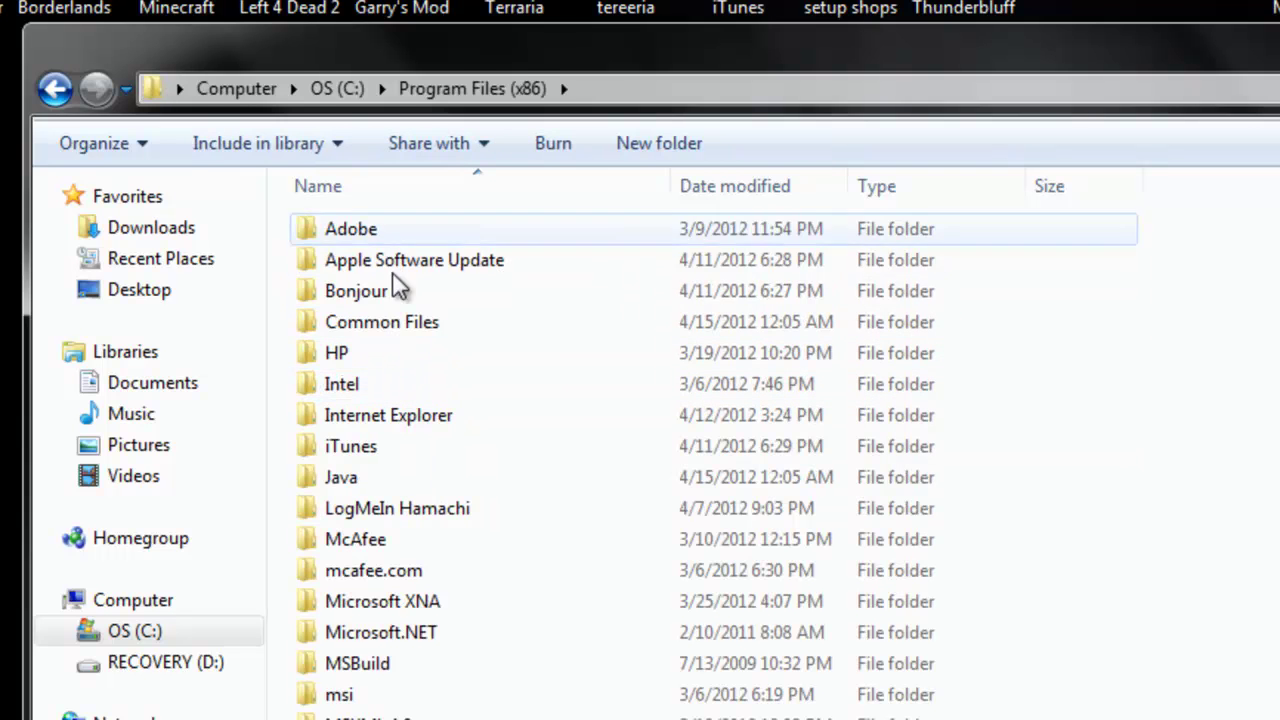
{"action": "scroll", "coordinate": [440, 560], "scroll_direction": "down", "scroll_amount": 3}
{"action": "scroll", "coordinate": [422, 488], "scroll_direction": "down", "scroll_amount": 3}
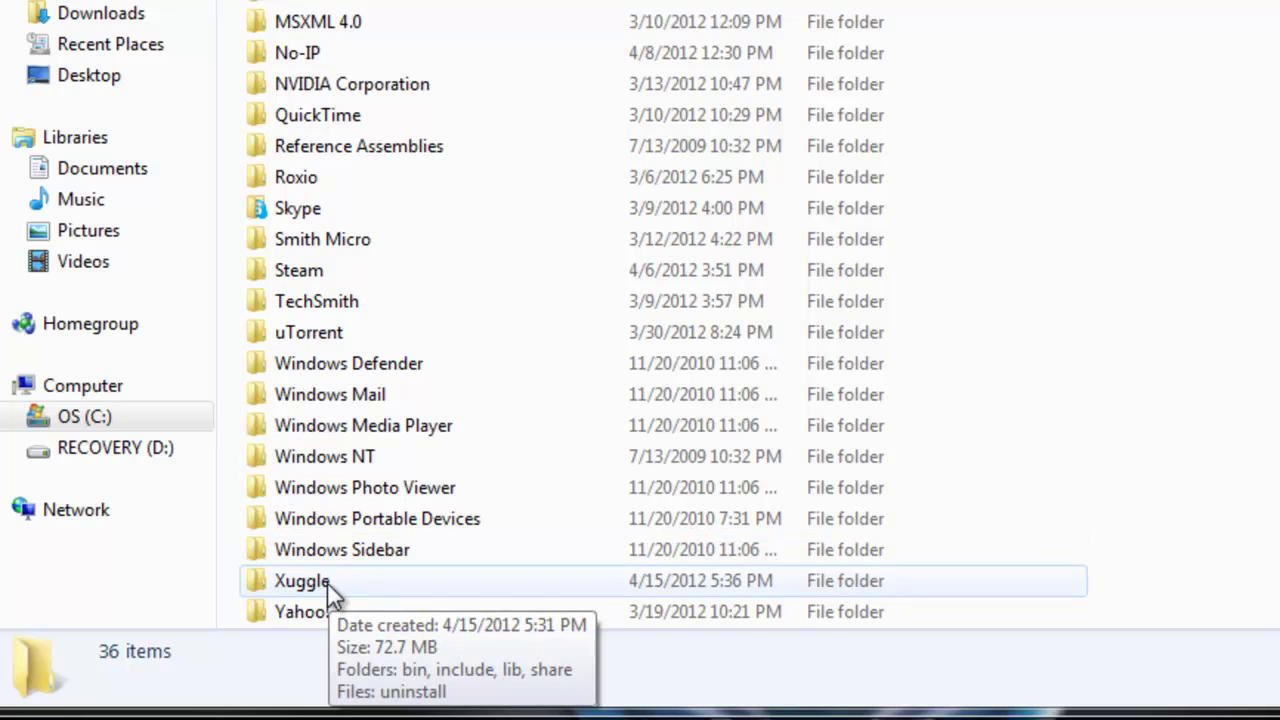
{"action": "double_click", "coordinate": [313, 586]}
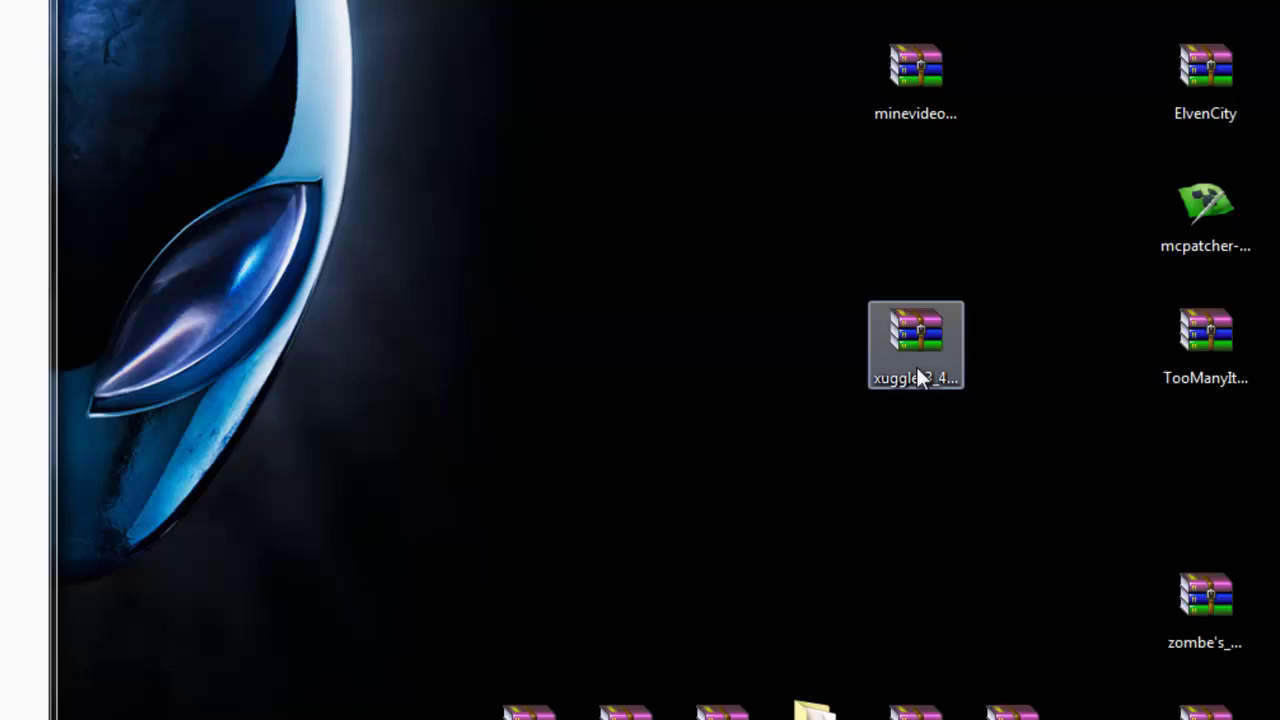
Step: Open the xuggle_3_4_64bit archive beside the Explorer window and copy its bin, include and share folders into the Xuggle folder
{"action": "double_click", "coordinate": [1083, 460]}
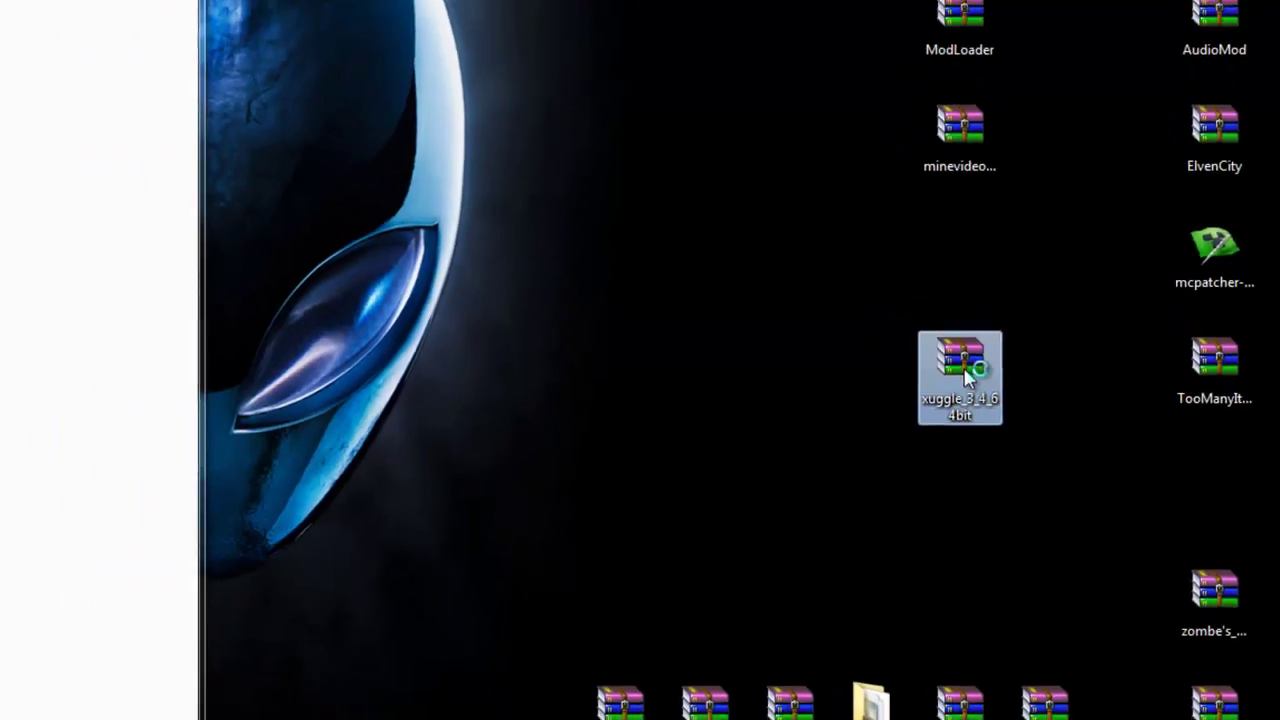
{"action": "left_click_drag", "start_coordinate": [500, 114], "coordinate": [1275, 200]}
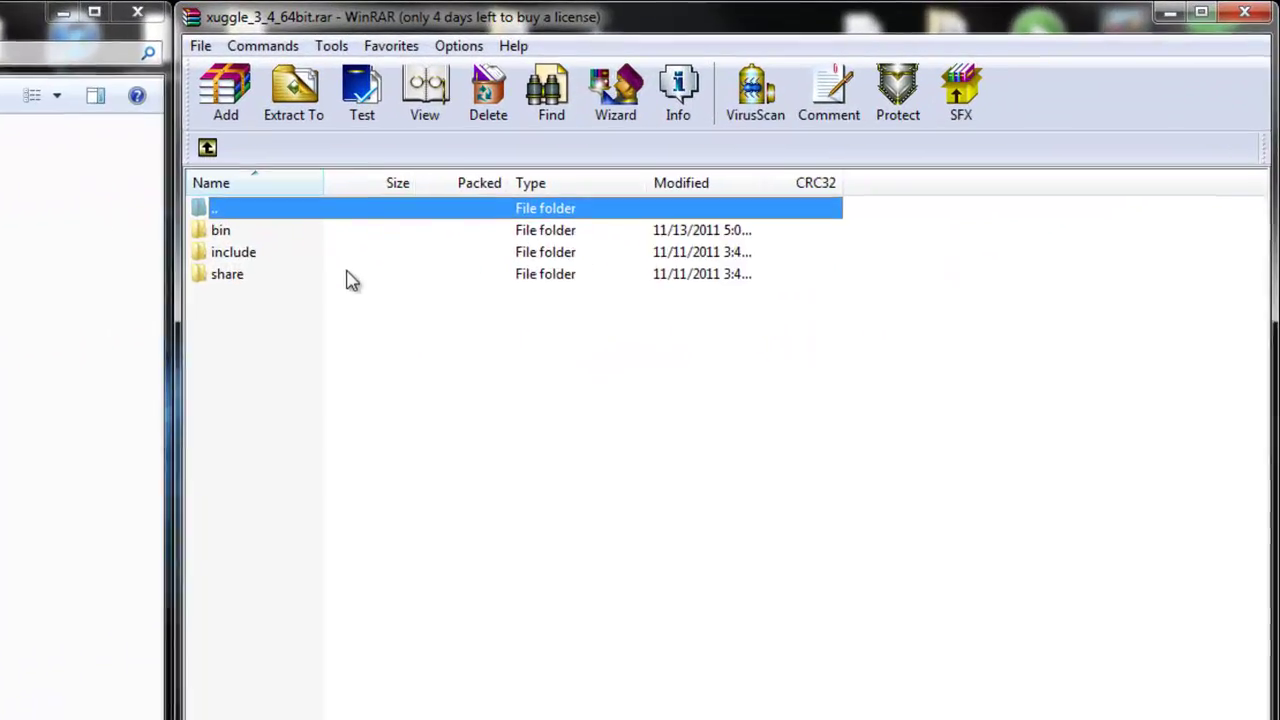
{"action": "left_click_drag", "start_coordinate": [260, 320], "coordinate": [0, 384]}
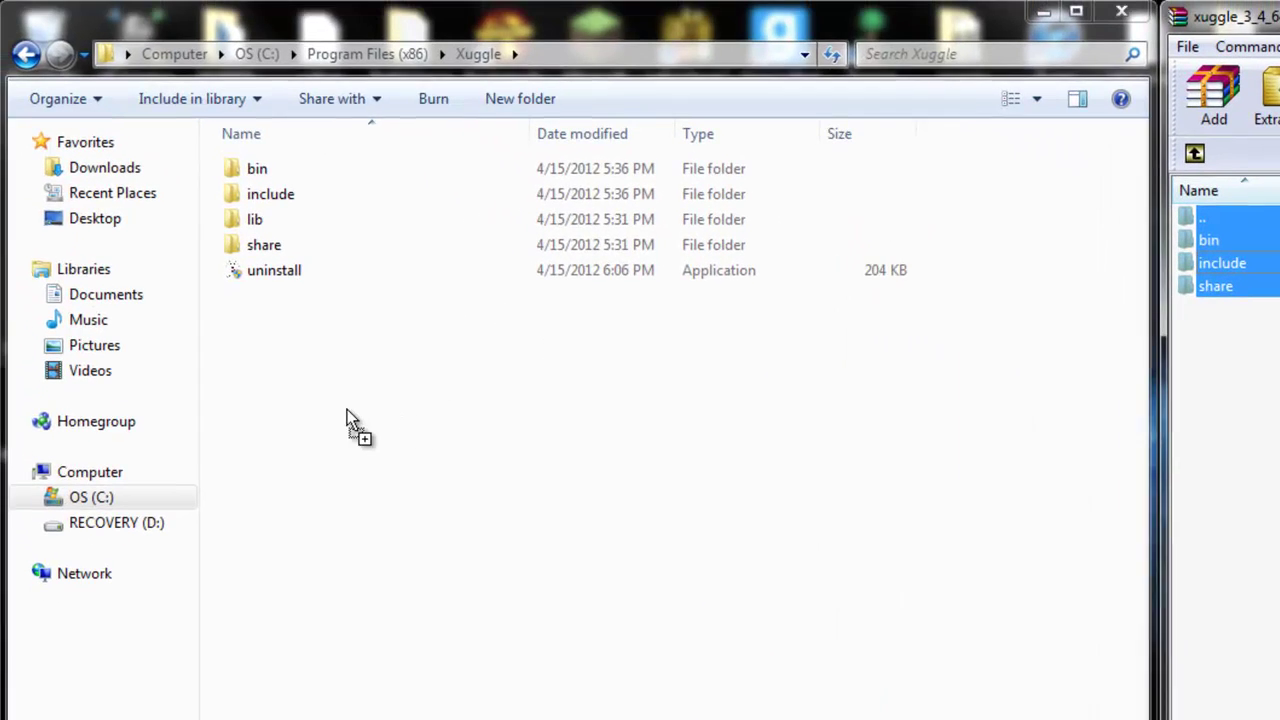
{"action": "left_click_drag", "start_coordinate": [347, 409], "coordinate": [350, 408]}
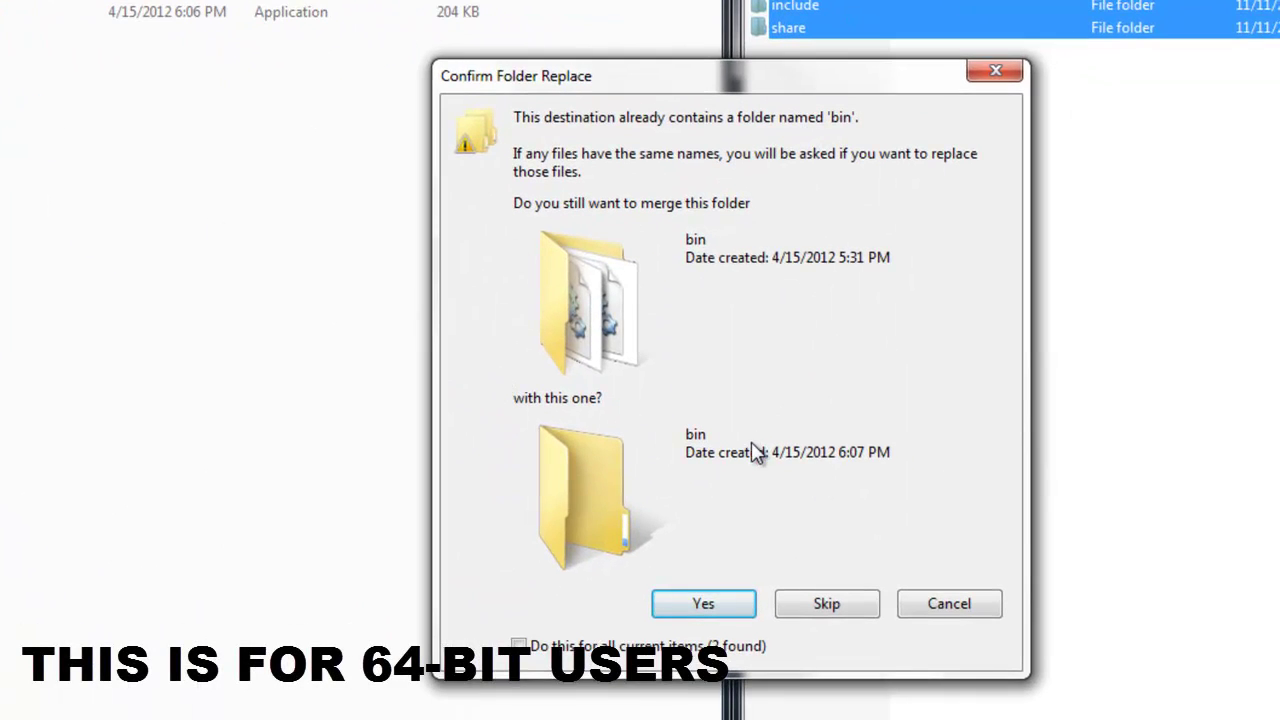
Step: Merge the copied folders with the existing ones in Xuggle and replace the files of the same name for all conflicts
{"action": "left_click", "coordinate": [713, 604]}
{"action": "left_click", "coordinate": [713, 604]}
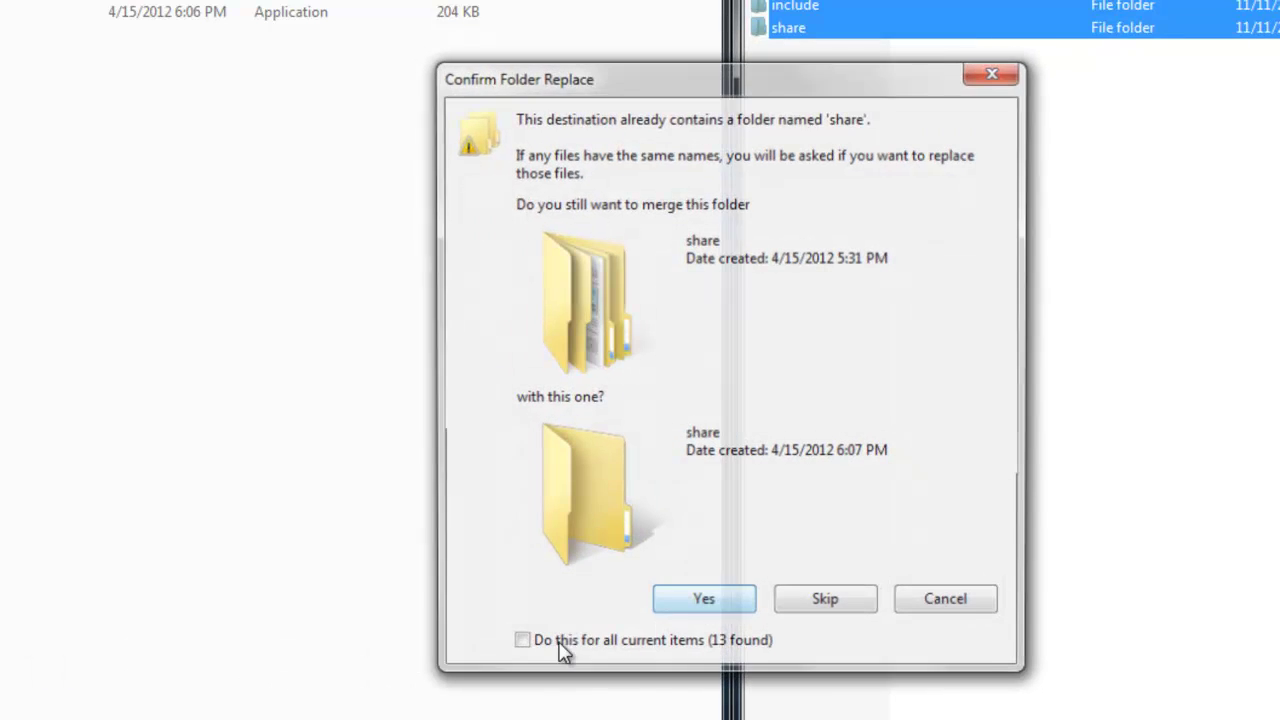
{"action": "left_click", "coordinate": [660, 610]}
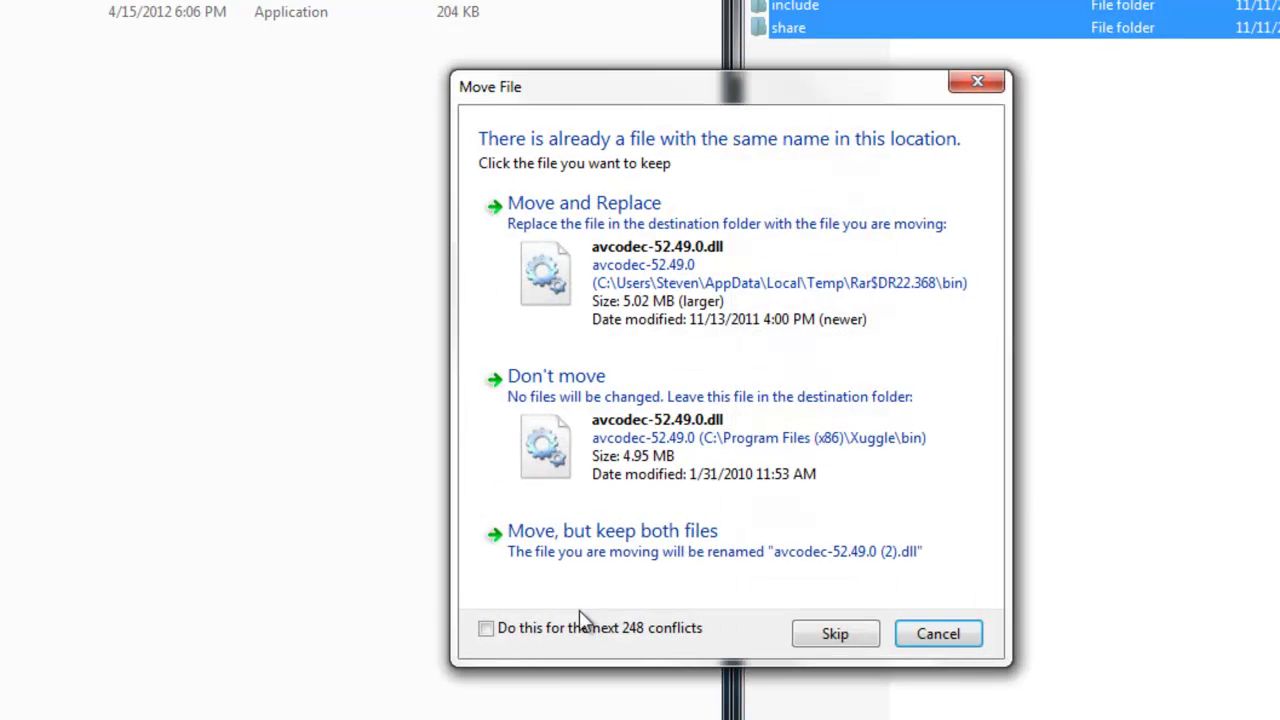
{"action": "left_click", "coordinate": [652, 289]}
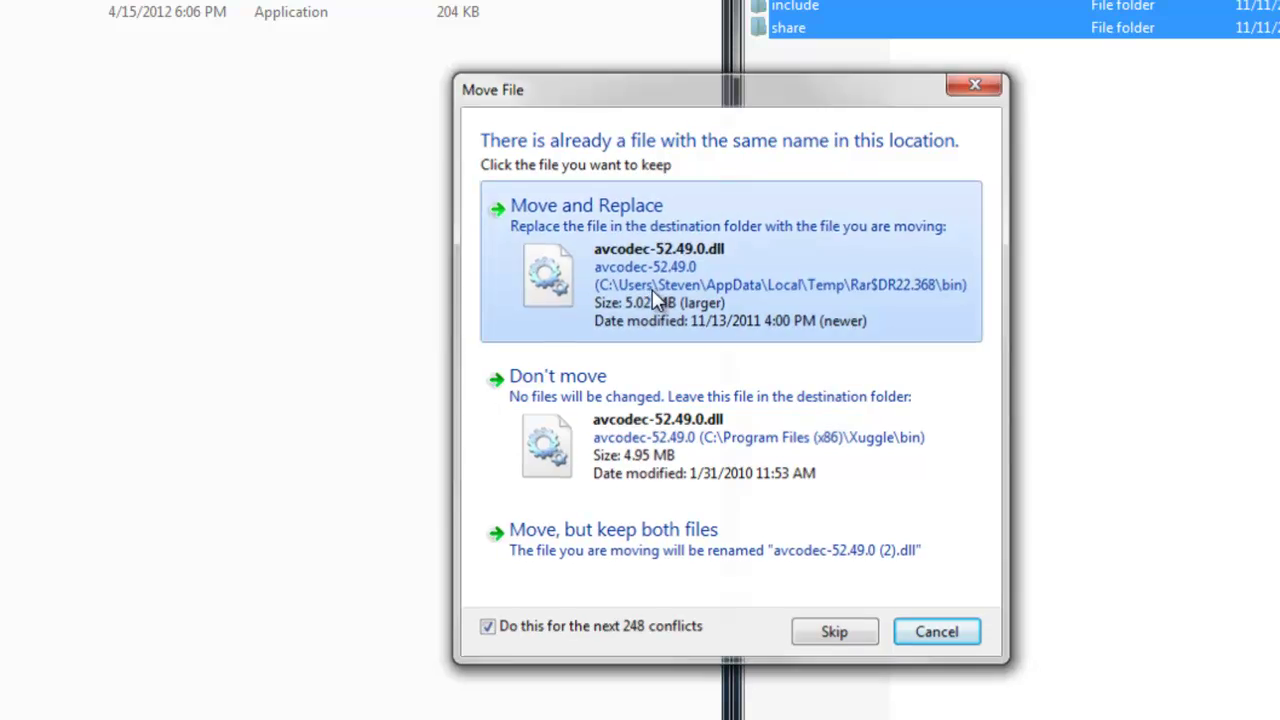
{"action": "left_click", "coordinate": [652, 415]}
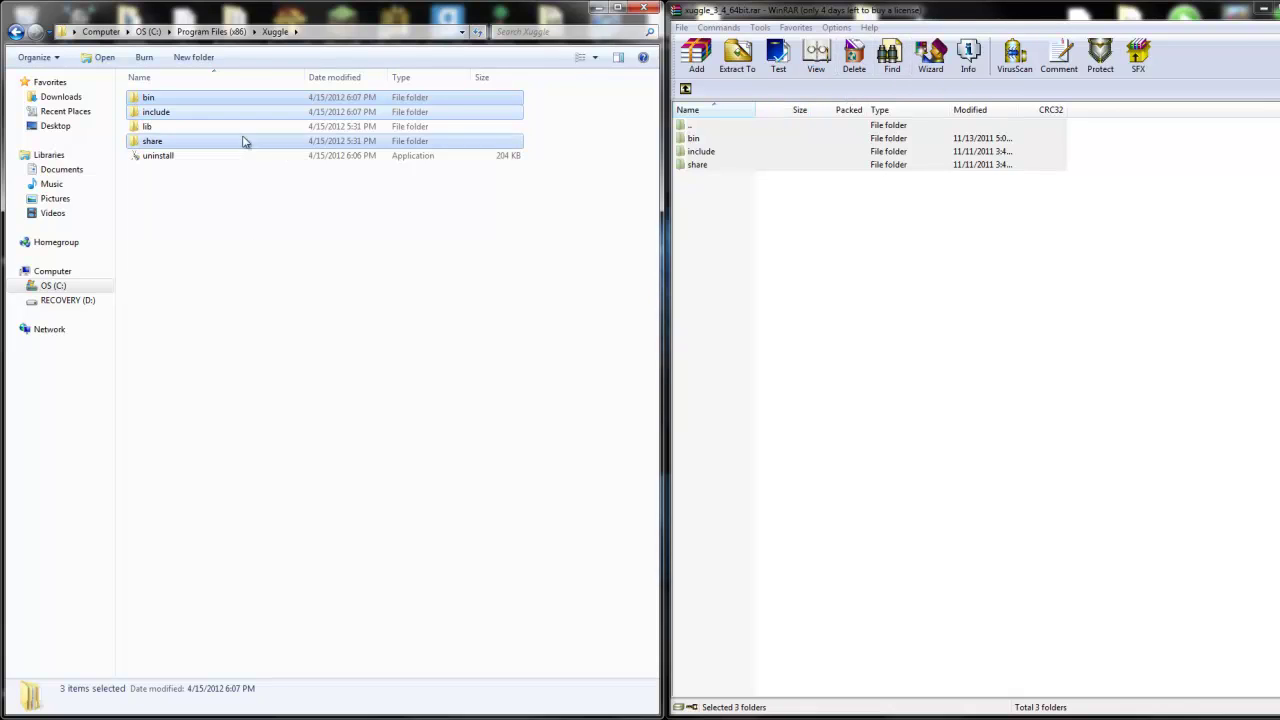
Step: Deselect the copied folders and close the Xuggle folder window and the xuggle_3_4_64bit archive
{"action": "left_click", "coordinate": [329, 235]}
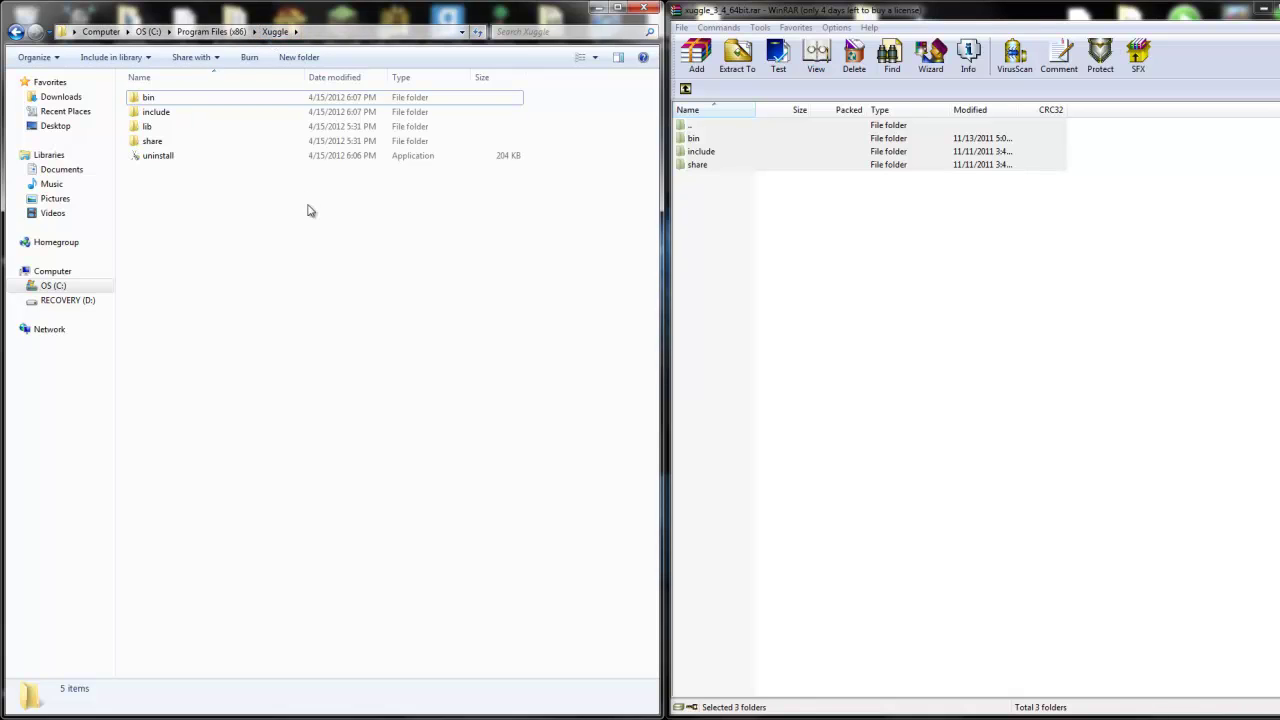
{"action": "left_click", "coordinate": [645, 10]}
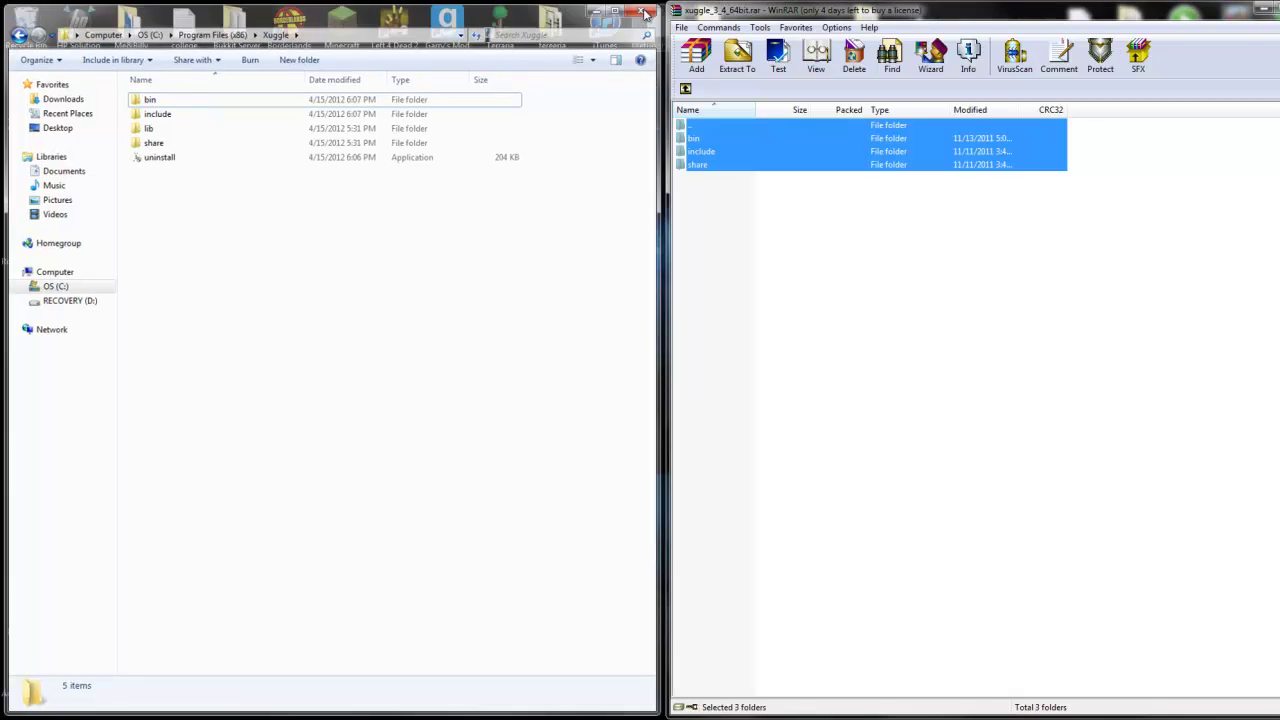
{"action": "key", "text": "alt+F4"}
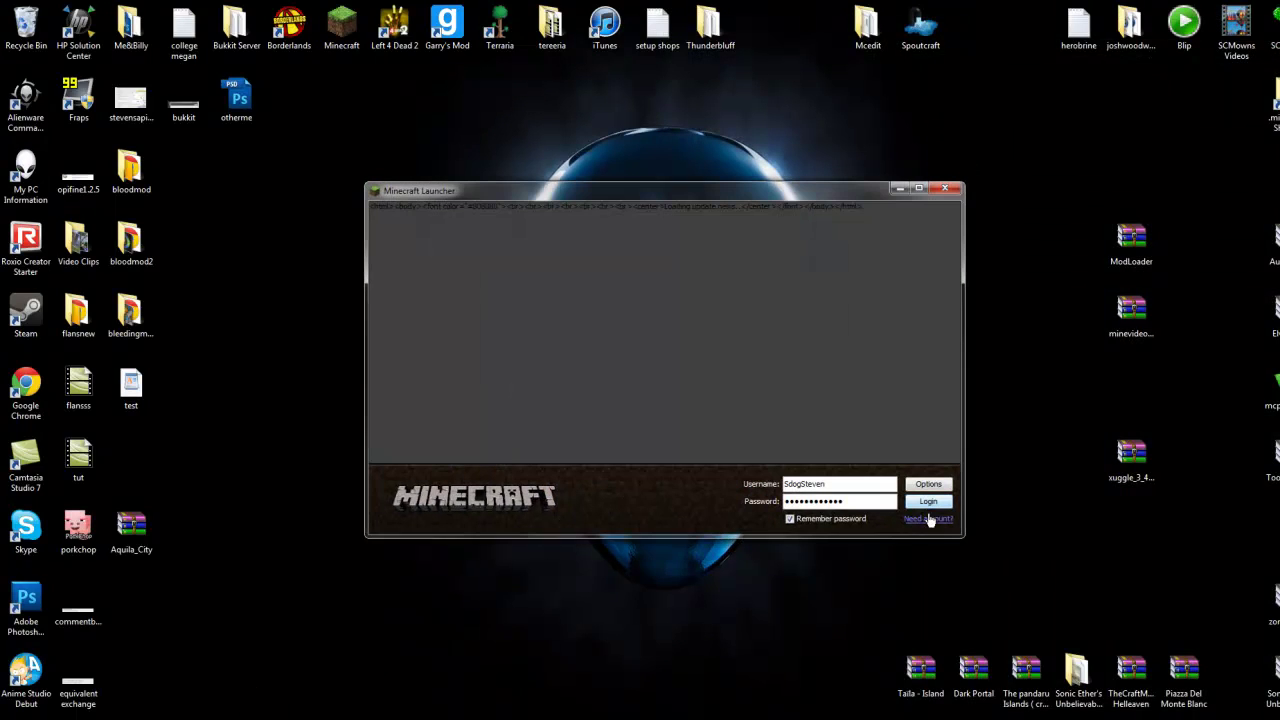
Step: Log in to Minecraft with the remembered account and load the singleplayer world Piazza Del Monte Blanc
{"action": "left_click", "coordinate": [931, 503]}
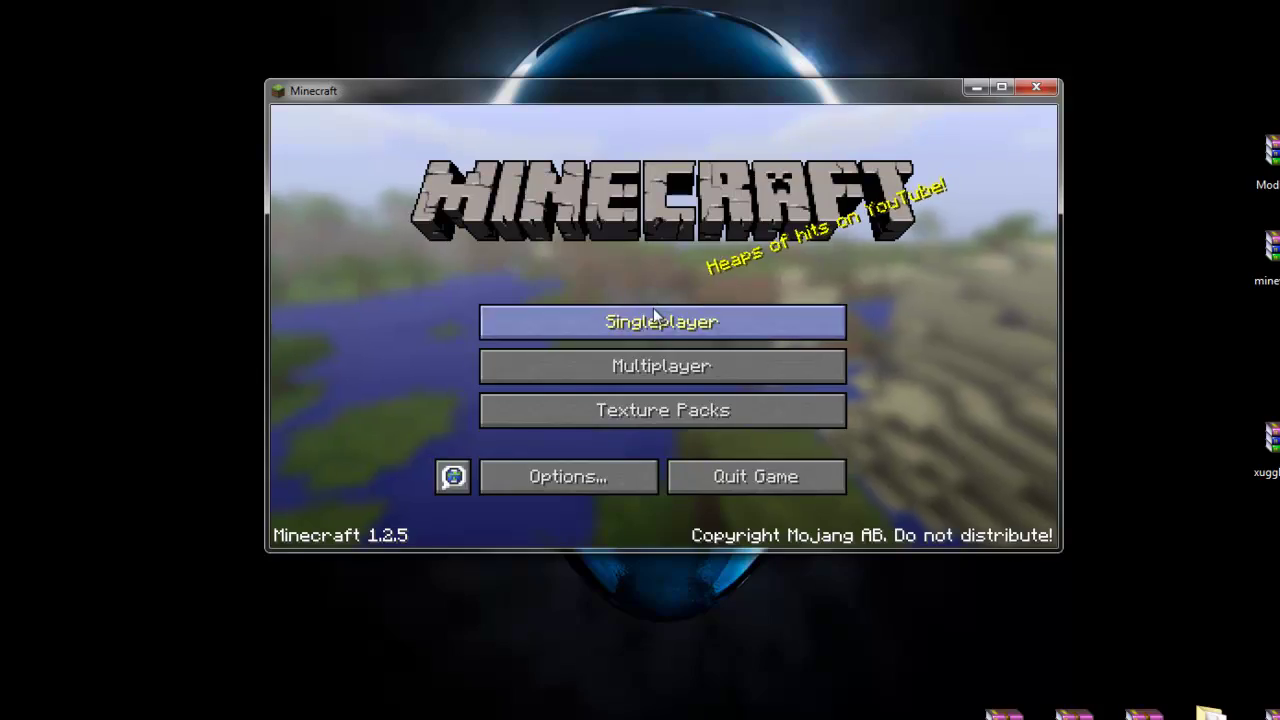
{"action": "left_click", "coordinate": [655, 316]}
{"action": "left_click", "coordinate": [581, 240]}
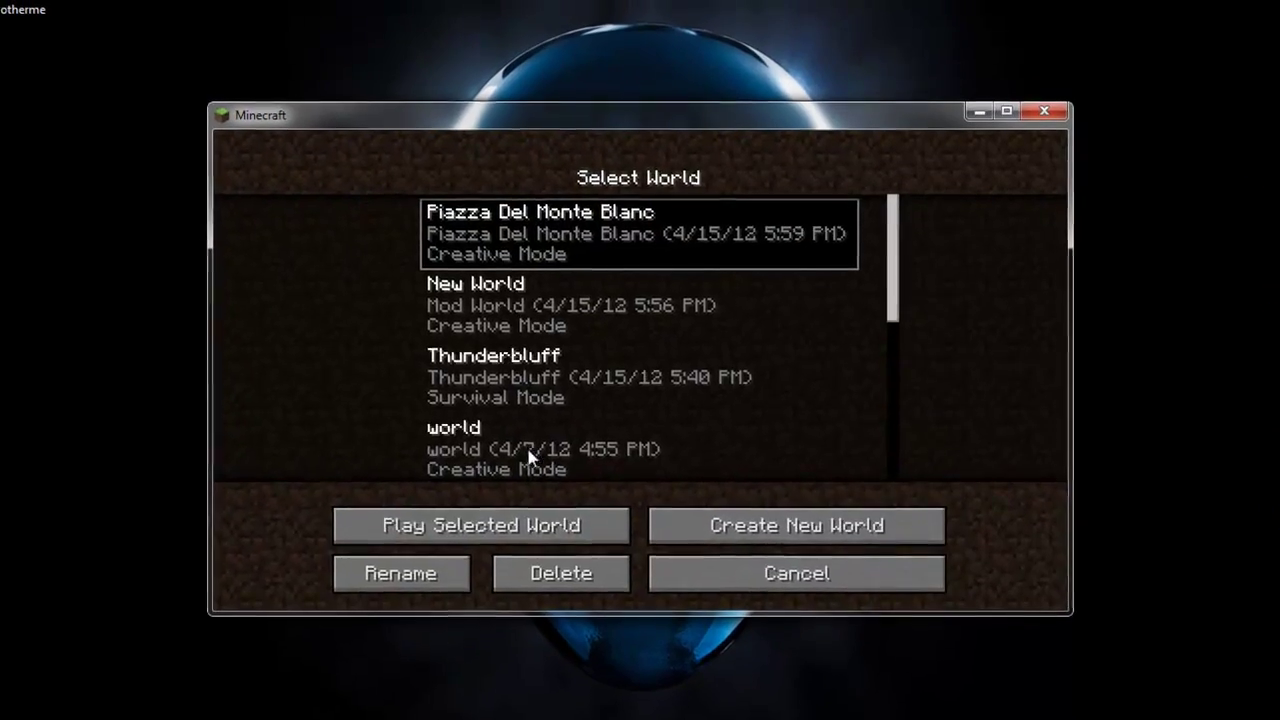
{"action": "left_click", "coordinate": [566, 465]}
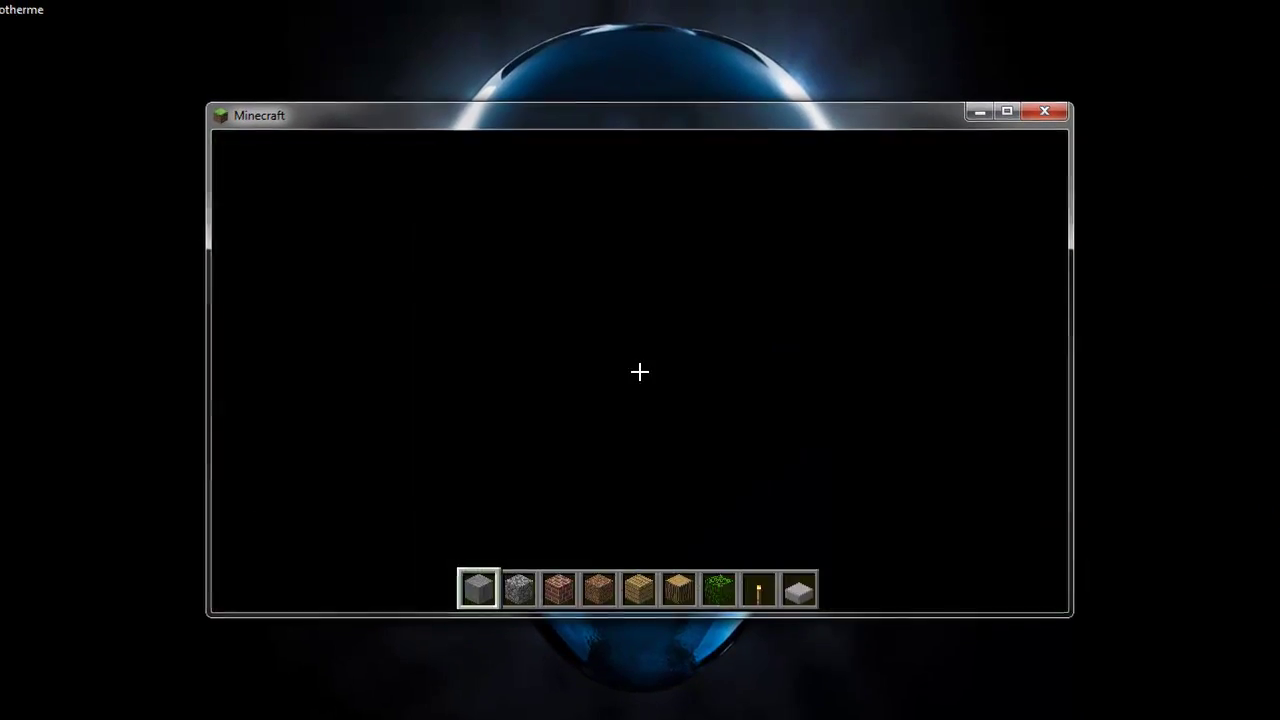
Step: Switch the held item to the leaves block, record a short gameplay video in the world, and pause the game
{"action": "scroll", "coordinate": [640, 360], "scroll_direction": "down", "scroll_amount": 1}
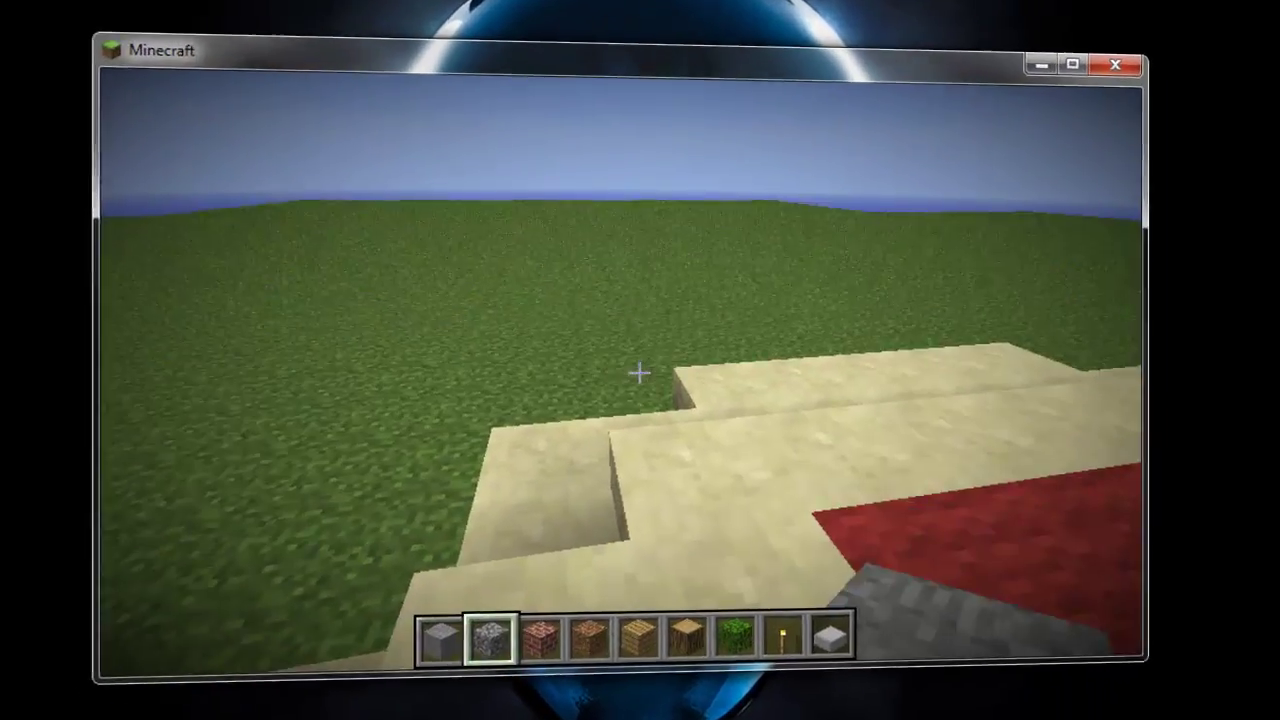
{"action": "scroll", "coordinate": [640, 360], "scroll_direction": "down", "scroll_amount": 5}
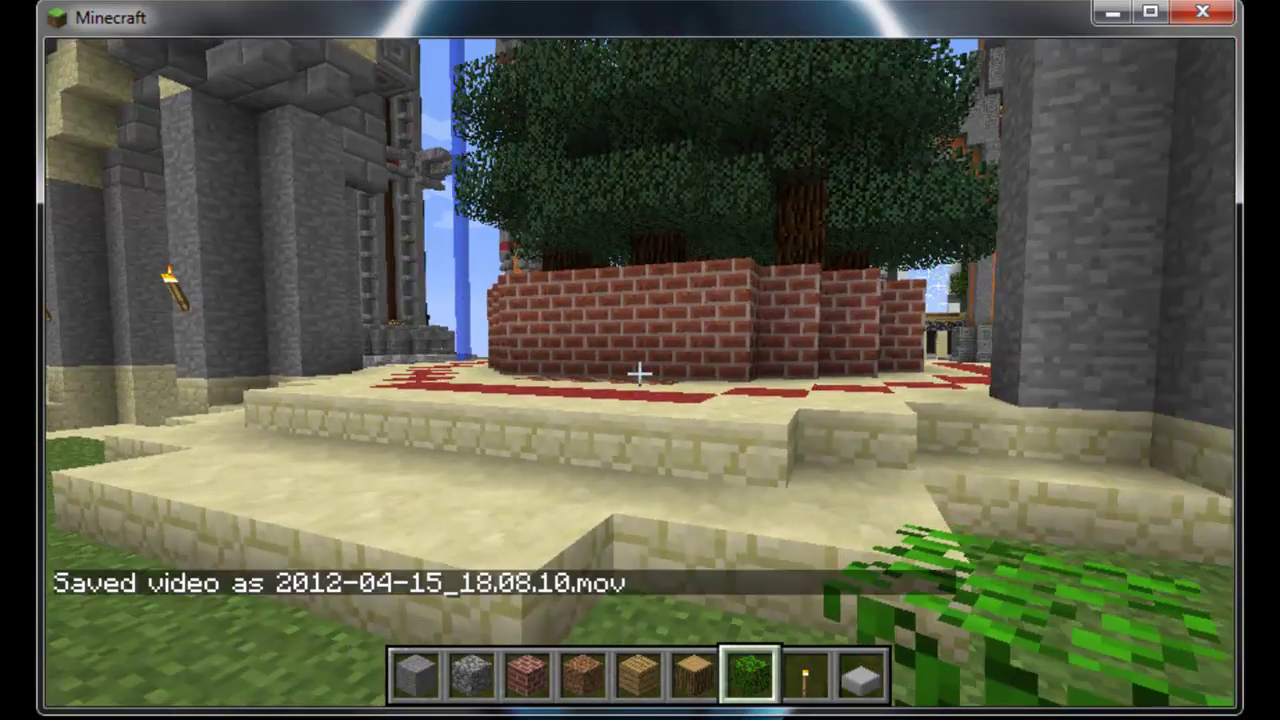
{"action": "key", "text": "e"}
{"action": "key", "text": "e"}
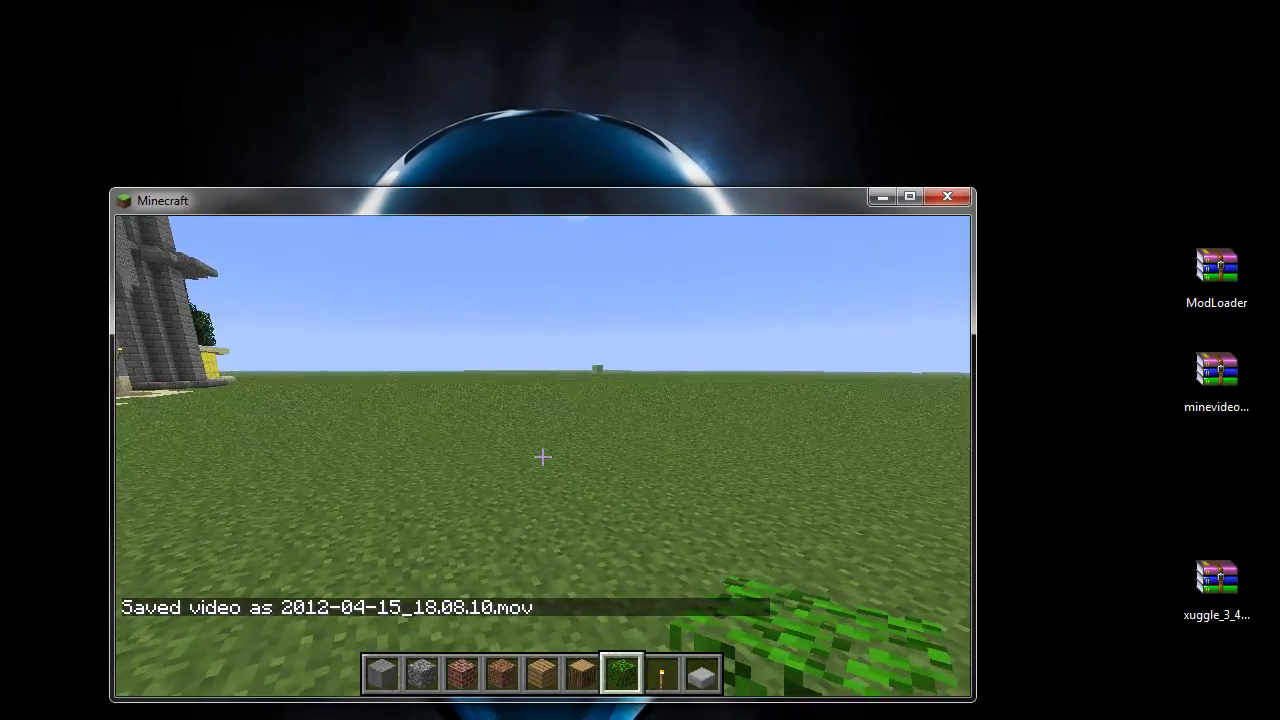
{"action": "key", "text": "Escape"}
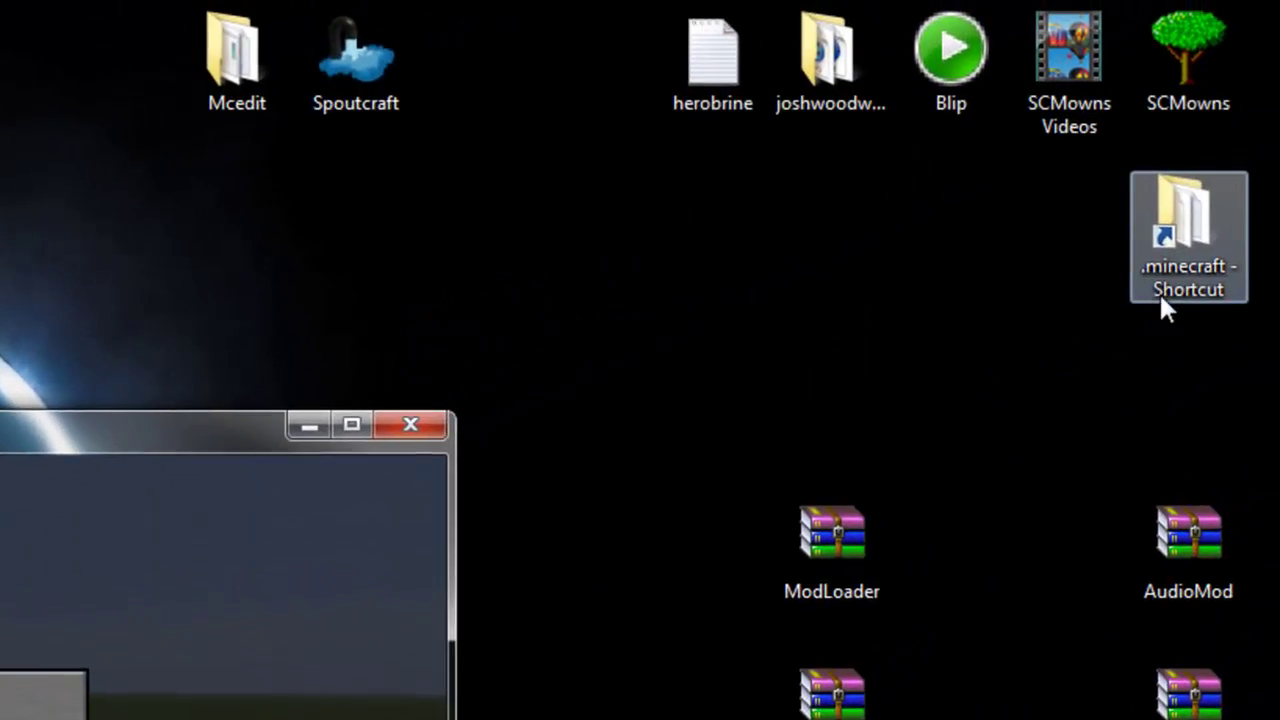
Step: Play the recorded clip 2012-04-15_18.08.10 from the videos folder in .minecraft, and close the player
{"action": "double_click", "coordinate": [1205, 250]}
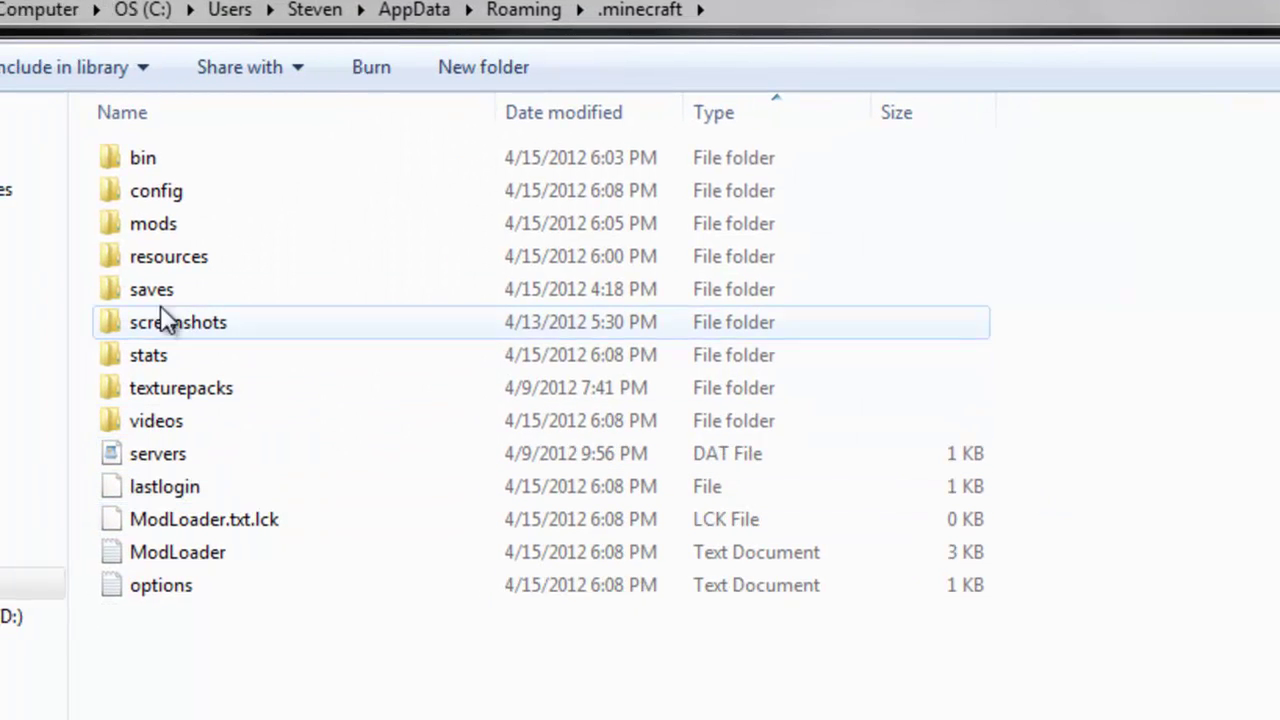
{"action": "double_click", "coordinate": [174, 421]}
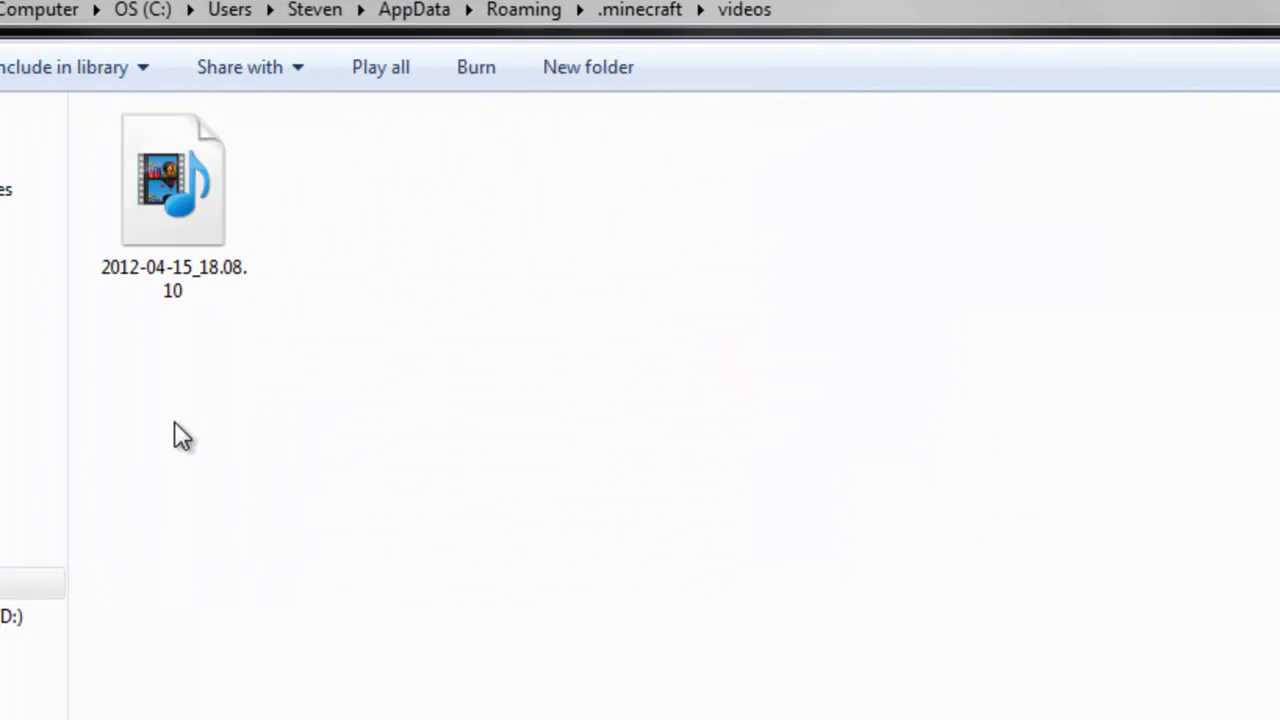
{"action": "double_click", "coordinate": [182, 250]}
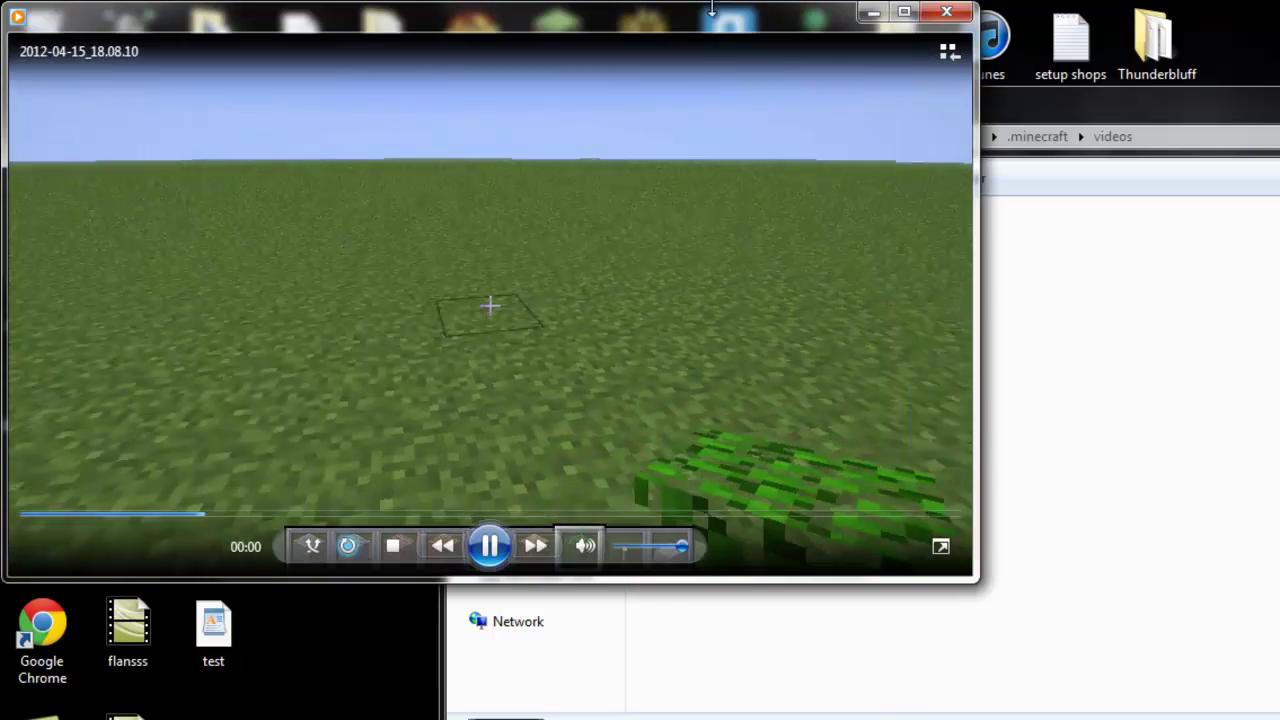
{"action": "left_click", "coordinate": [945, 13]}
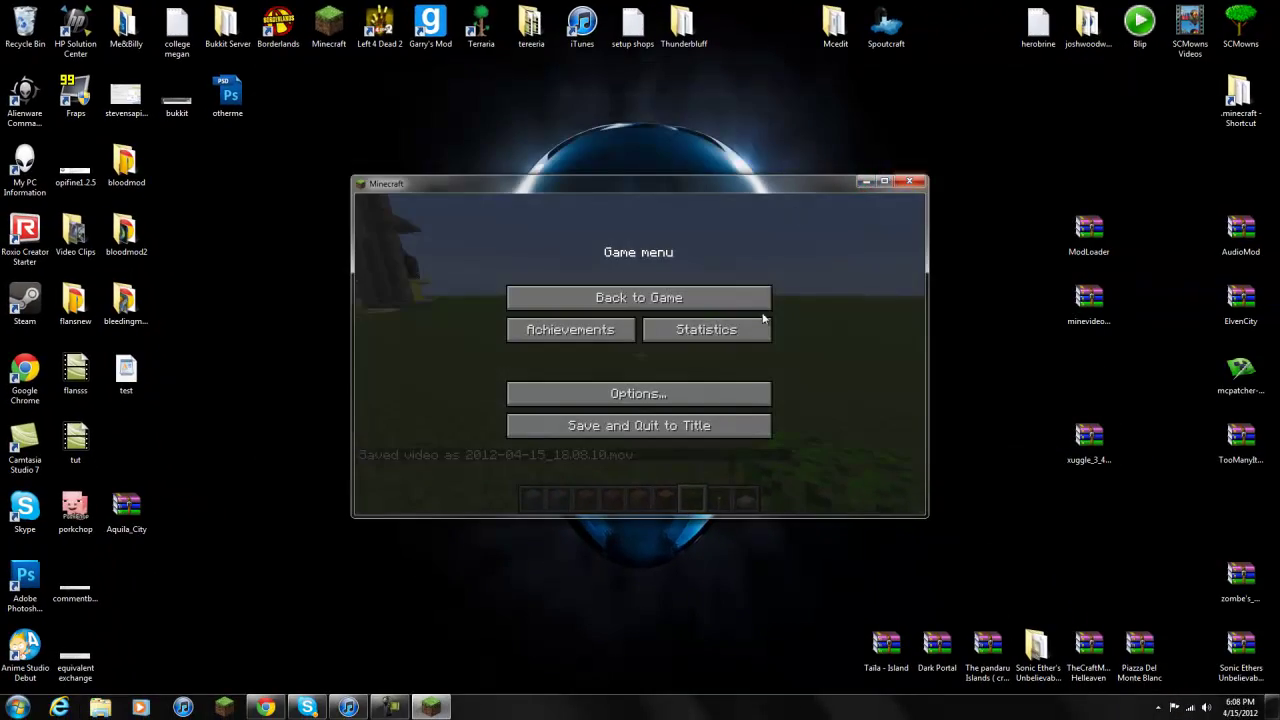
Step: Save and quit the world to the title screen and close Minecraft
{"action": "left_click", "coordinate": [650, 432]}
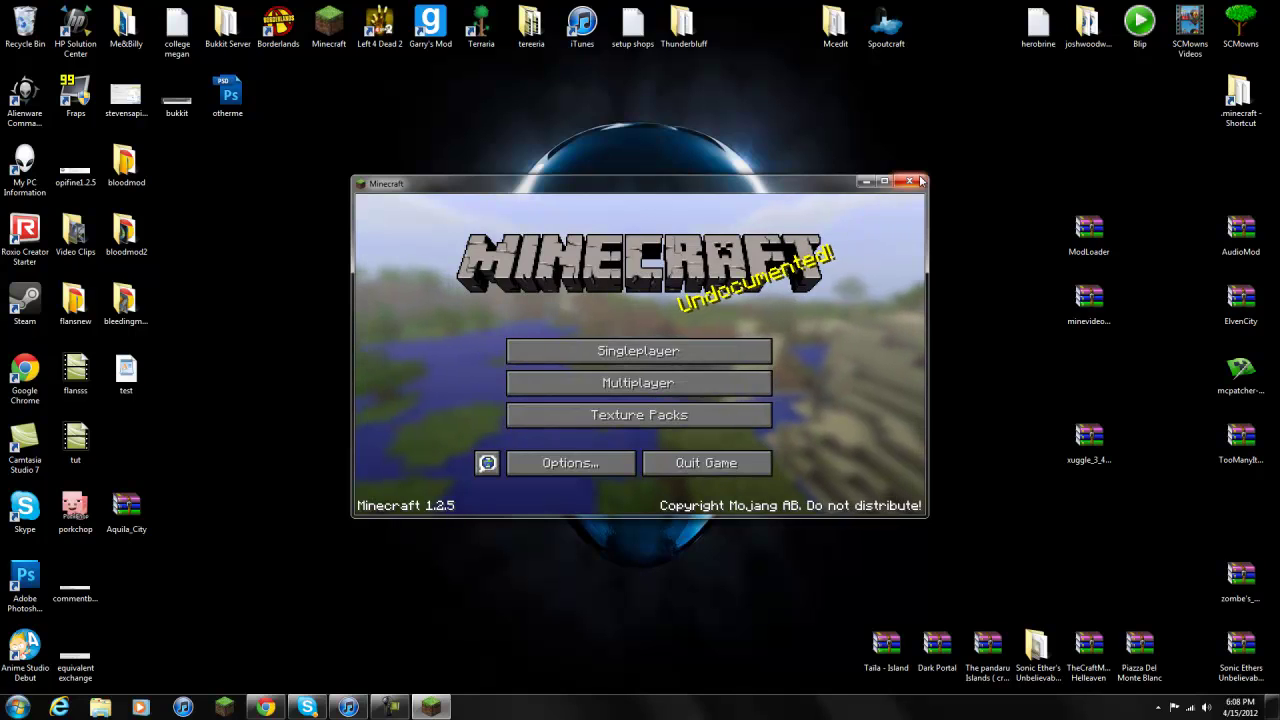
{"action": "left_click", "coordinate": [920, 181]}
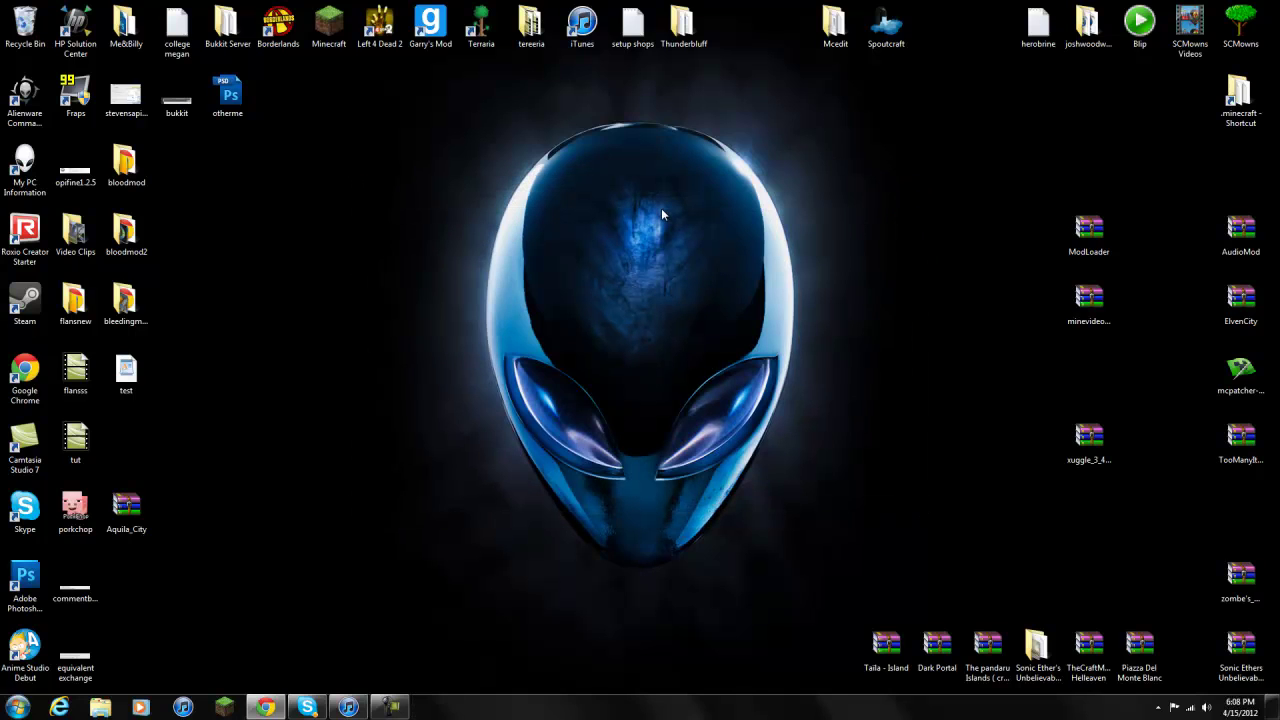